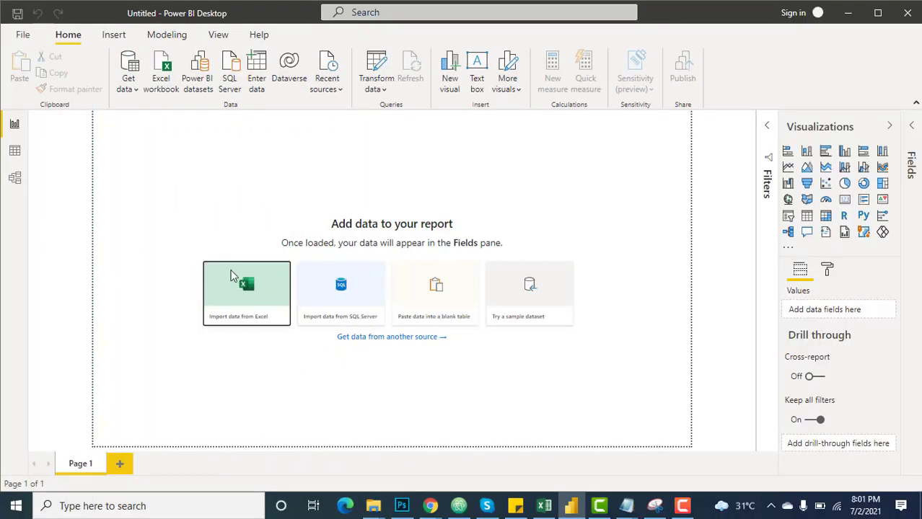
# Switch to File Explorer, copy the path of the Conditional Columns in Power BI folder inside Video Tutorials, and return to Power BI Desktop
pyautogui.moveTo(373, 506)
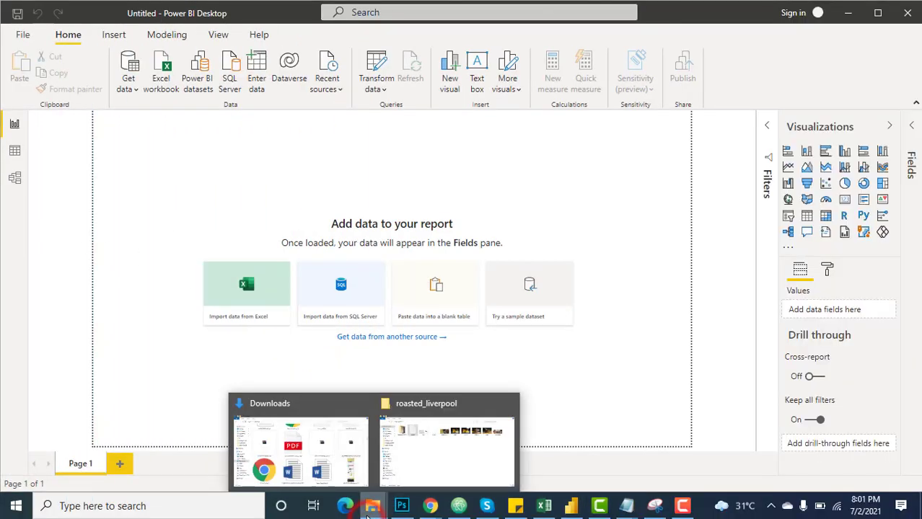
pyautogui.click(342, 468)
pyautogui.click(74, 209)
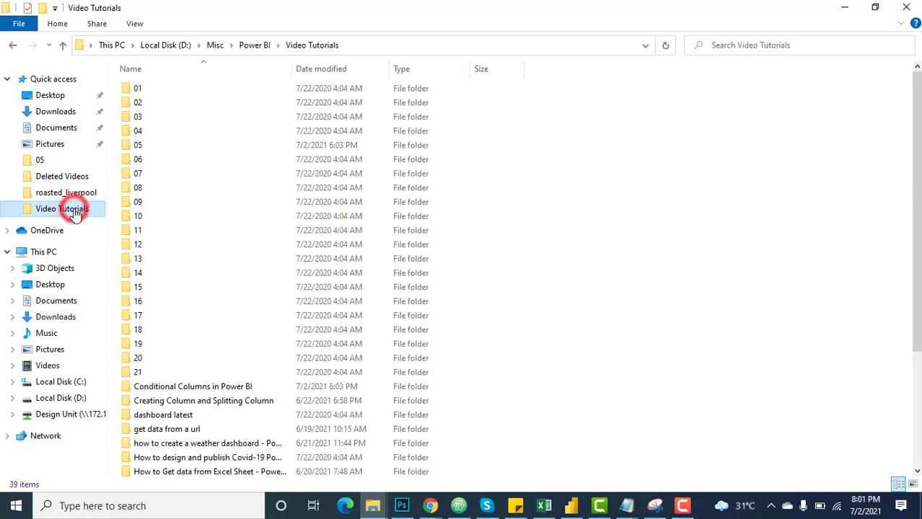
pyautogui.scroll(-1, 155, 426)
pyautogui.click(173, 356)
pyautogui.doubleClick(173, 356)
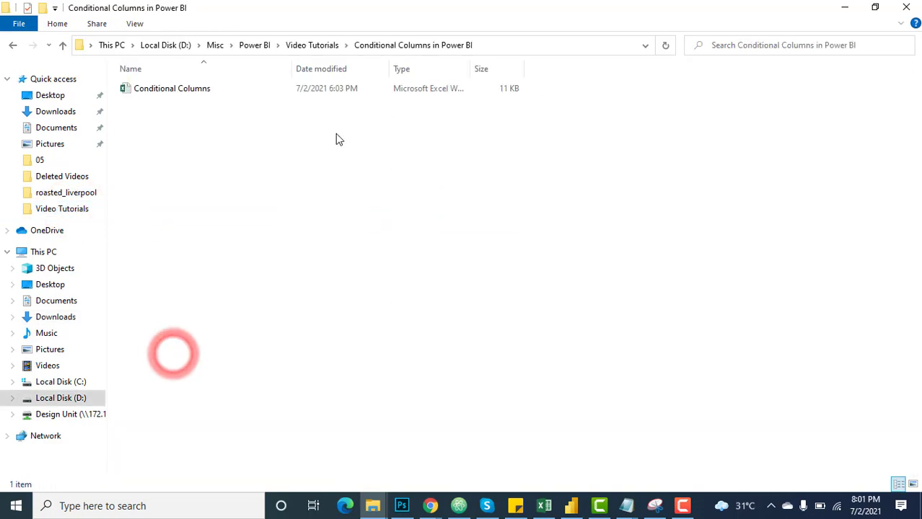
pyautogui.click(489, 46)
pyautogui.hotkey('alt', 'Tab')
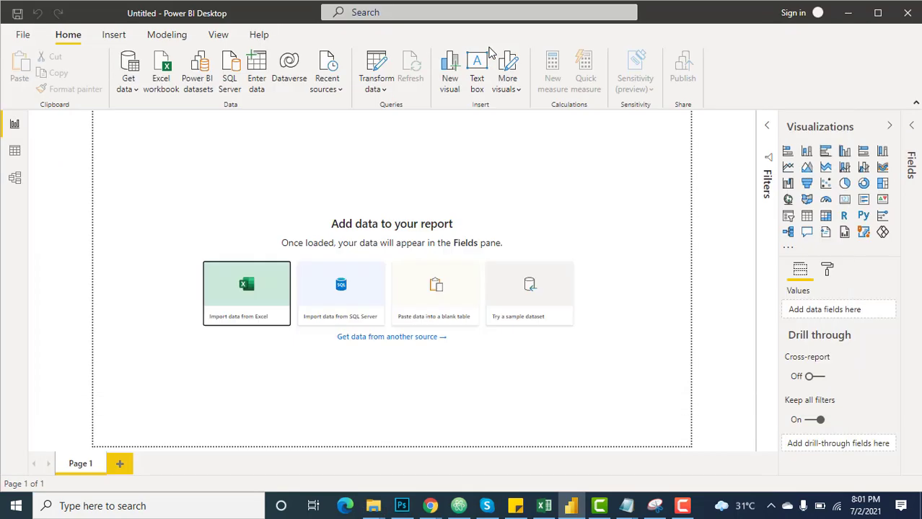
# Import the Conditional Columns Excel workbook from the copied folder path and open its sales sheet for data transformation
pyautogui.click(245, 284)
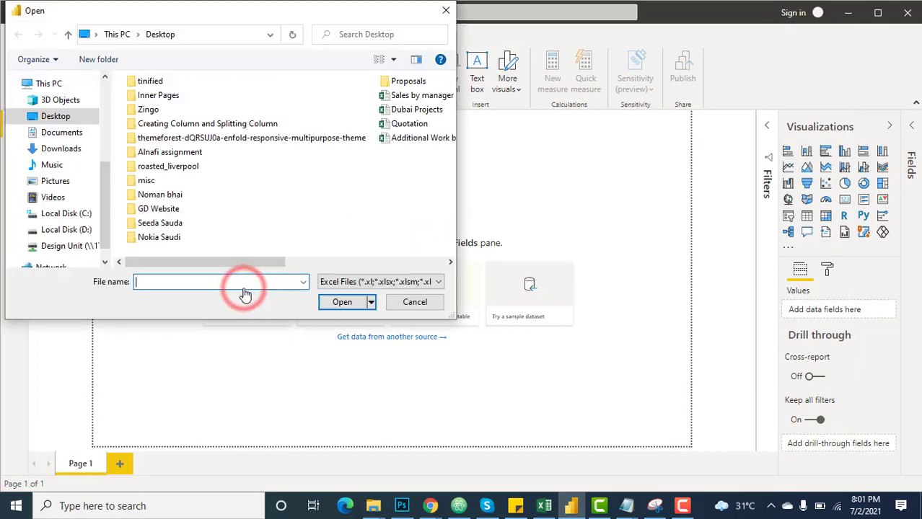
pyautogui.click(244, 283)
pyautogui.hotkey('ctrl', 'v')
pyautogui.press('Return')
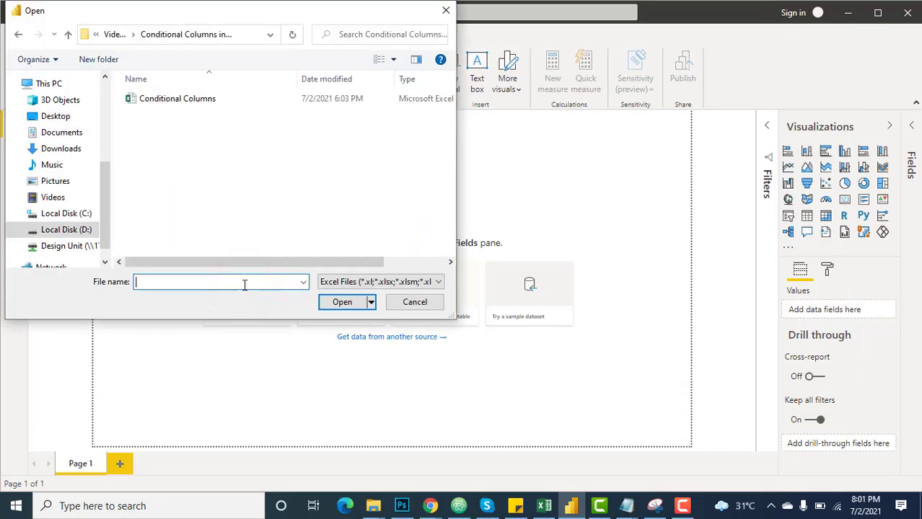
pyautogui.click(198, 99)
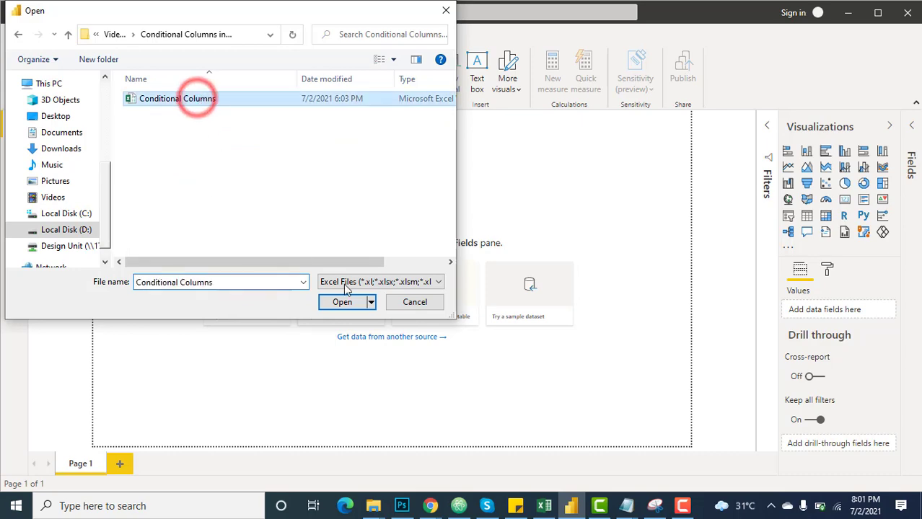
pyautogui.click(349, 306)
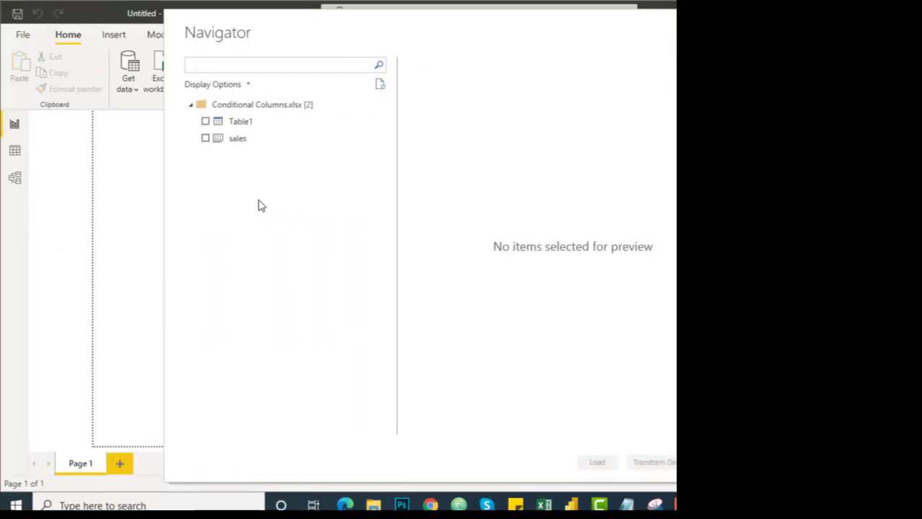
pyautogui.click(205, 139)
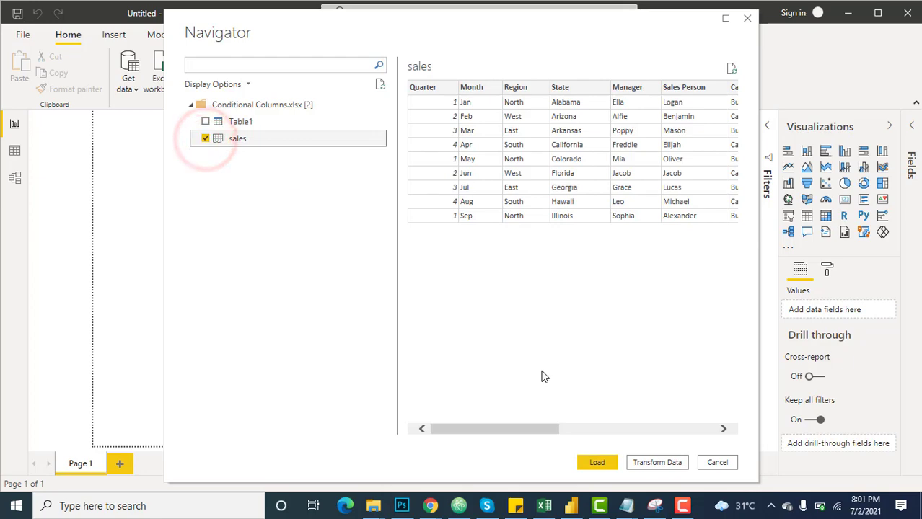
pyautogui.click(666, 462)
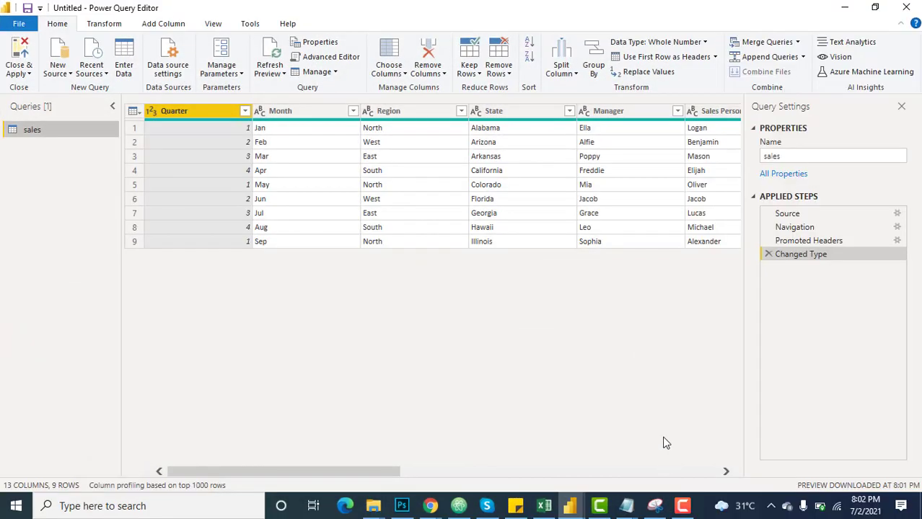
# Change the Sales column's data type to Fixed decimal number, replacing the current type conversion
pyautogui.moveTo(367, 472); pyautogui.dragTo(746, 472)
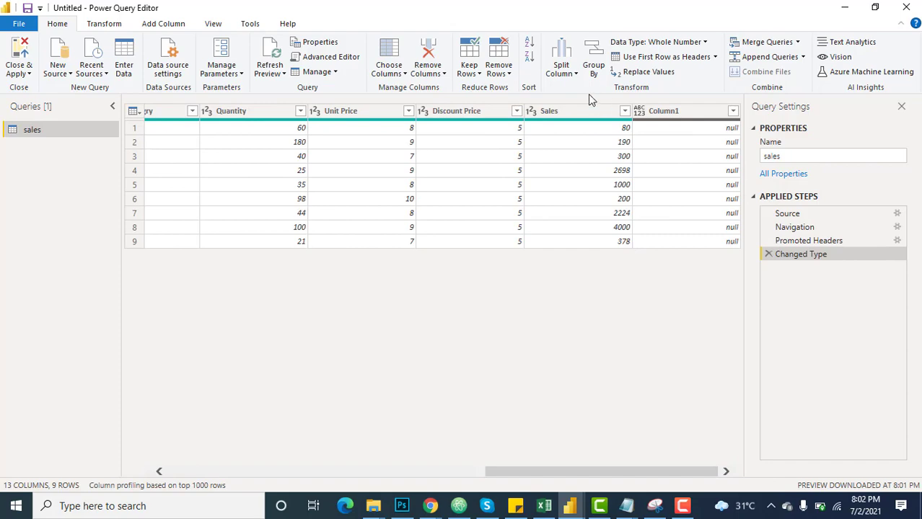
pyautogui.click(531, 114)
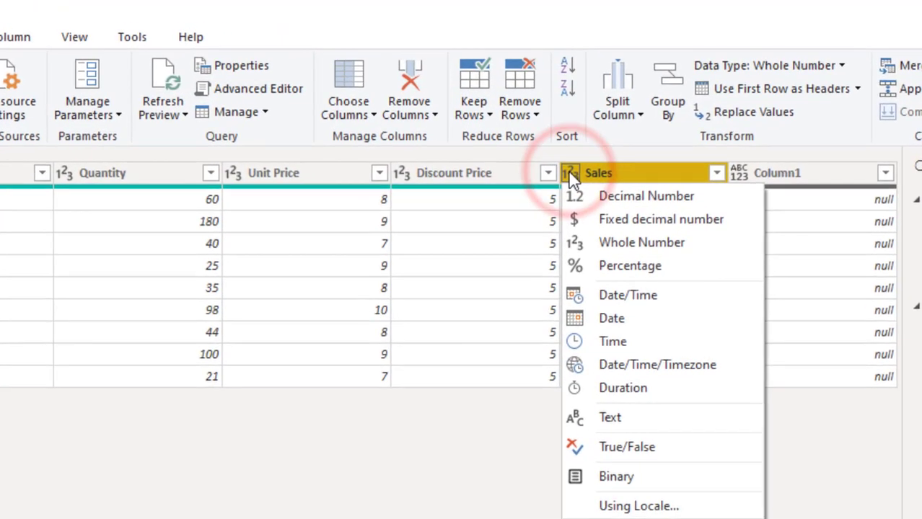
pyautogui.click(583, 218)
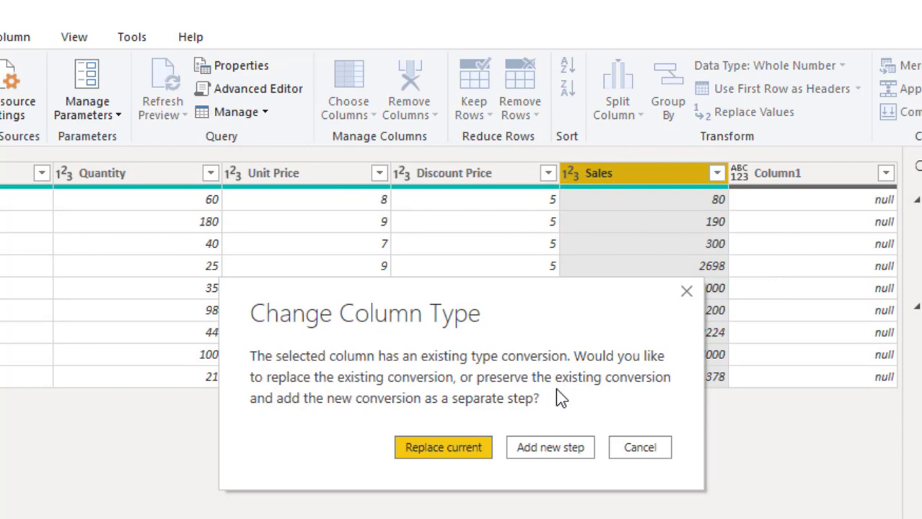
pyautogui.click(481, 452)
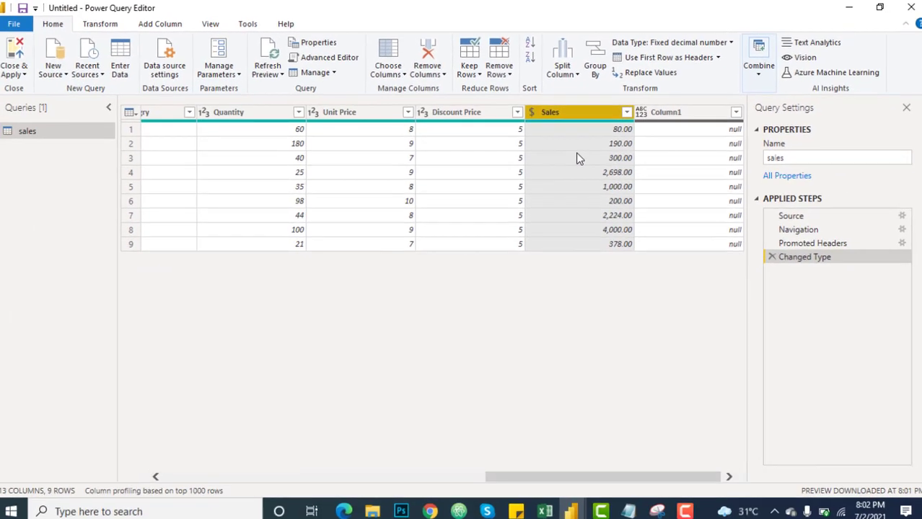
# Remove the empty Column1 from the sales query
pyautogui.click(674, 113)
pyautogui.rightClick(678, 111)
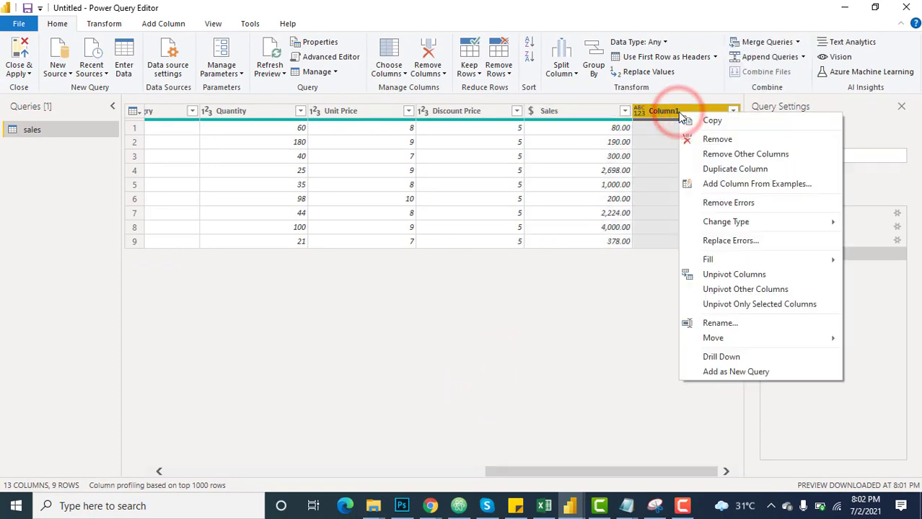
pyautogui.click(703, 139)
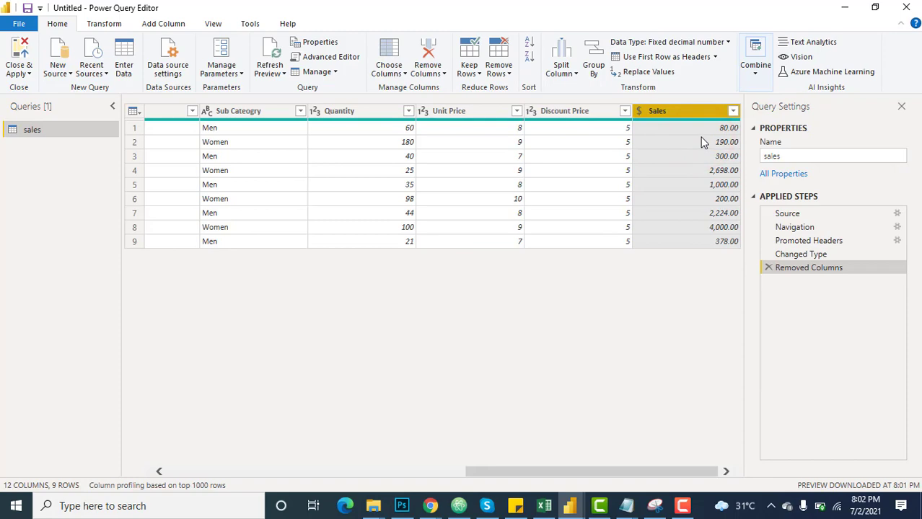
# Start a new conditional column with the Sales column selected and name it Status
pyautogui.click(678, 108)
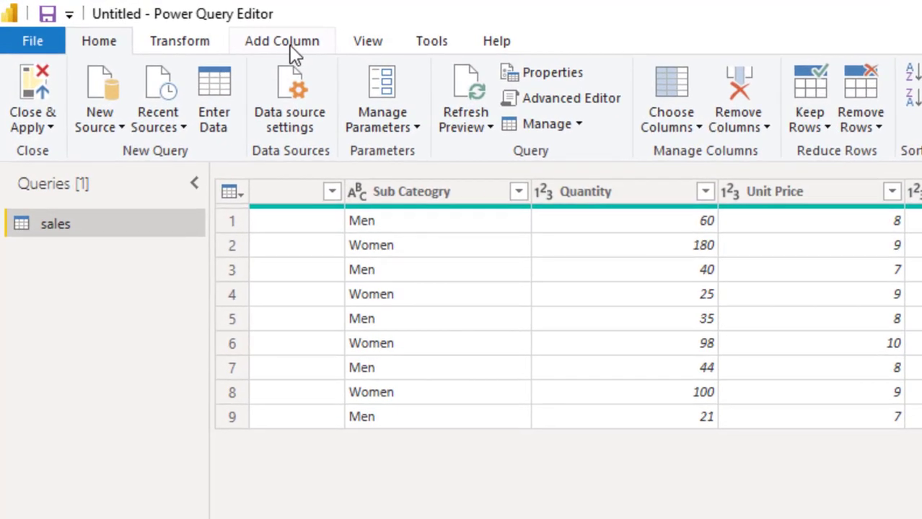
pyautogui.click(291, 48)
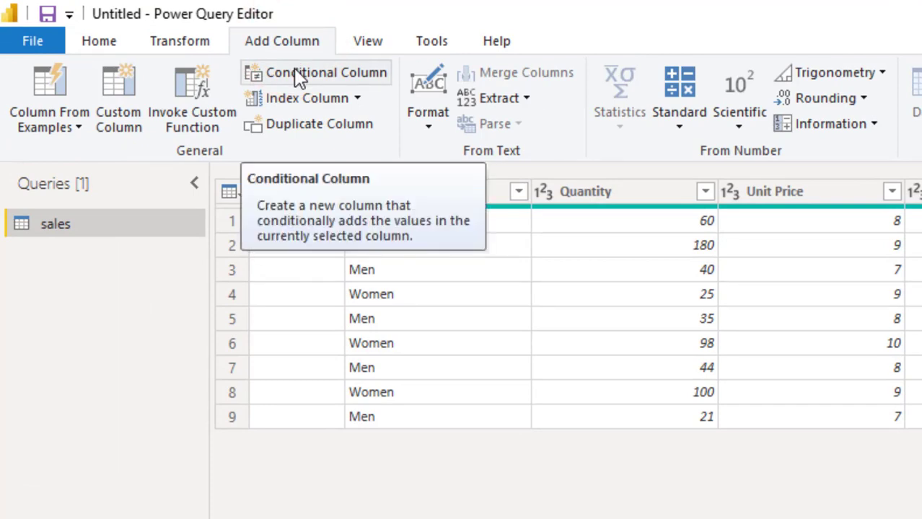
pyautogui.click(293, 72)
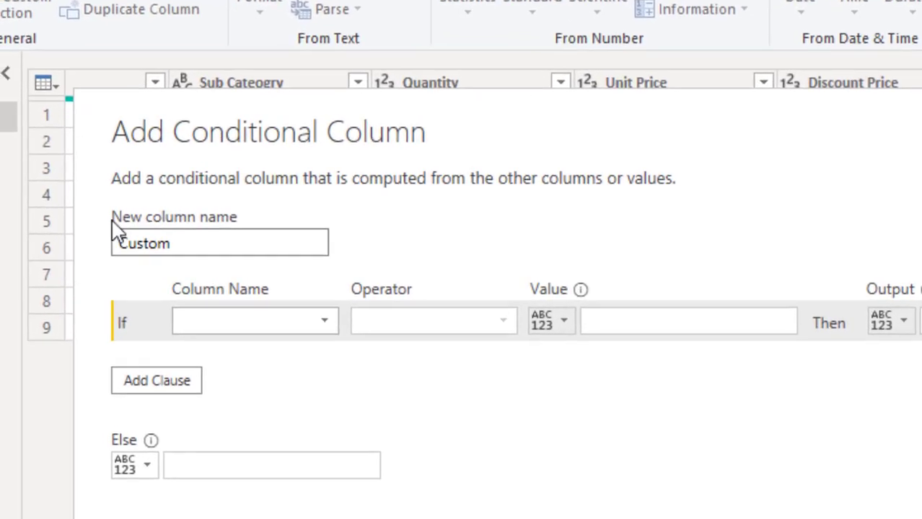
pyautogui.click(193, 244)
pyautogui.press('BackSpace')
pyautogui.press('BackSpace')
pyautogui.press('BackSpace')
pyautogui.press('BackSpace')
pyautogui.press('BackSpace')
pyautogui.press('BackSpace')
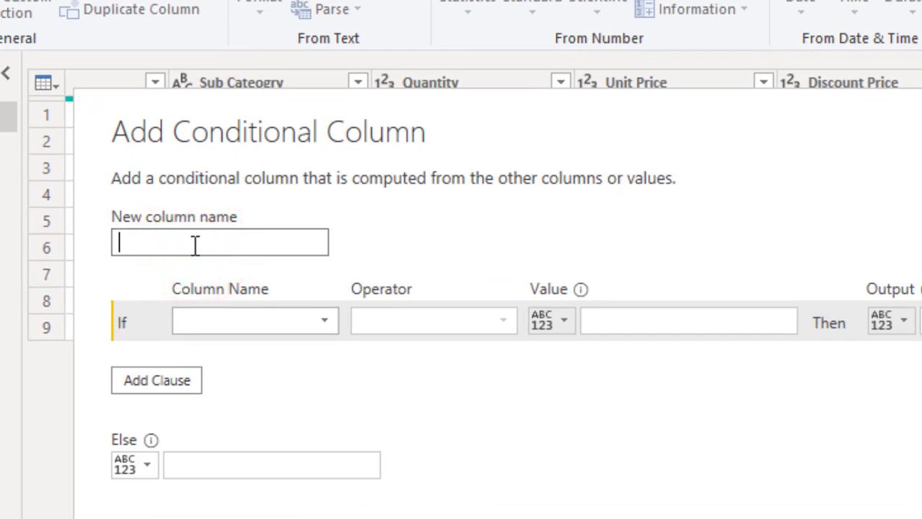
pyautogui.write('sTATUS')
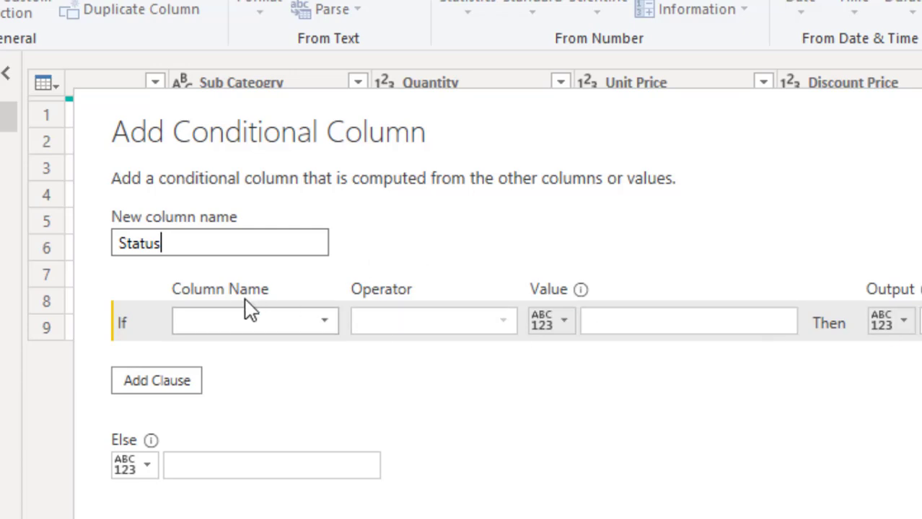
# Define the first condition so that Sales is greater than 2000 outputs Bounty
pyautogui.click(269, 324)
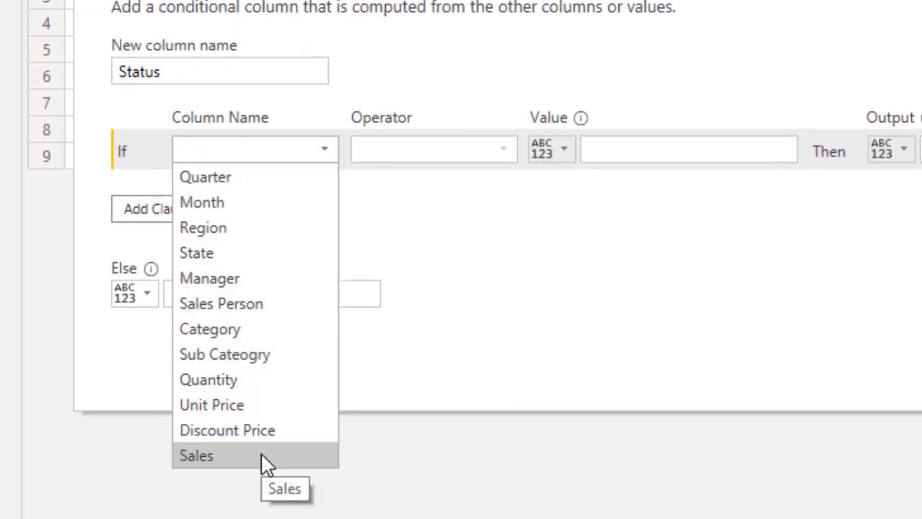
pyautogui.click(263, 457)
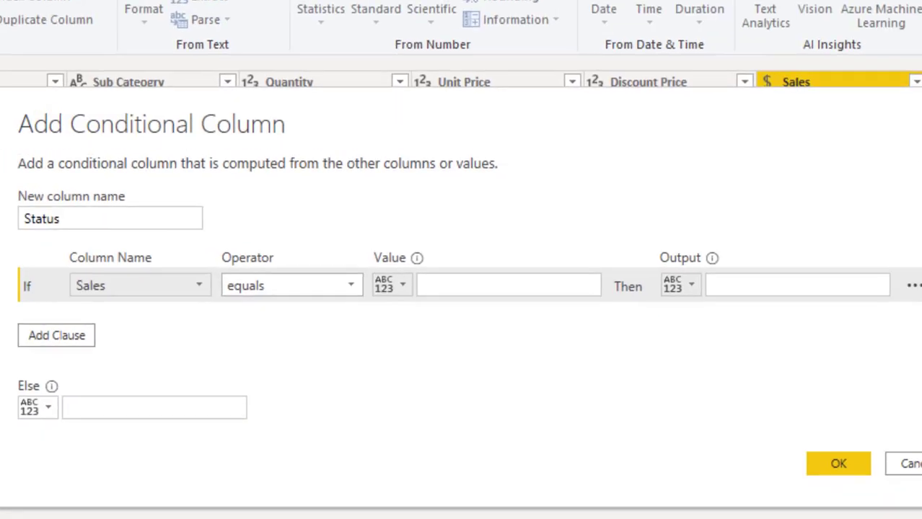
pyautogui.click(283, 280)
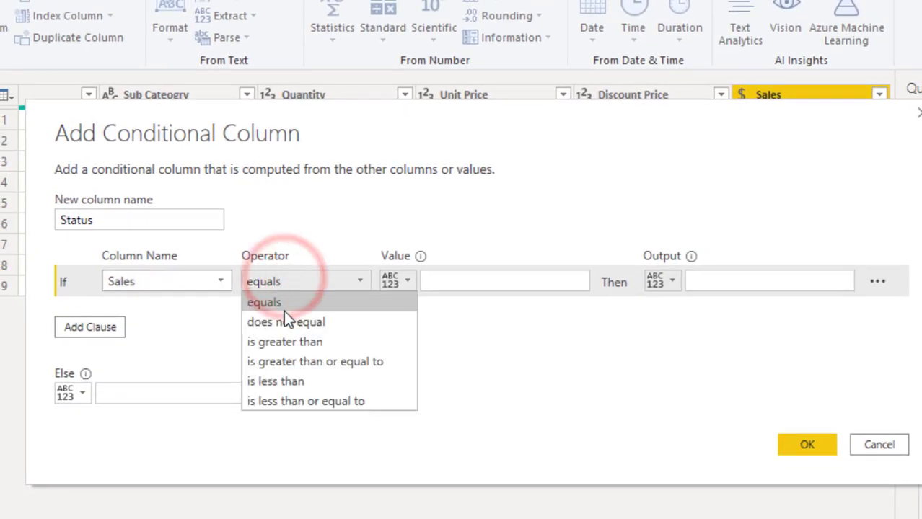
pyautogui.click(288, 339)
pyautogui.click(440, 282)
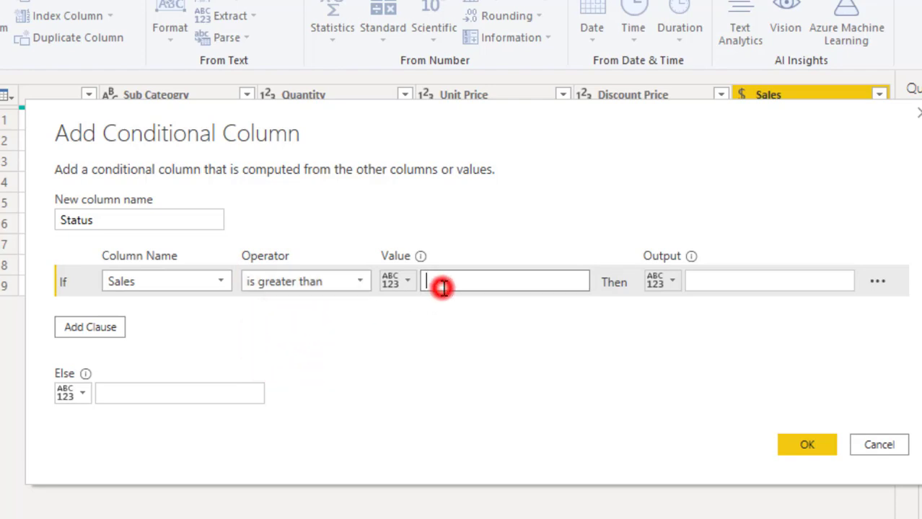
pyautogui.write('2000')
pyautogui.click(806, 282)
pyautogui.write('Bounty')
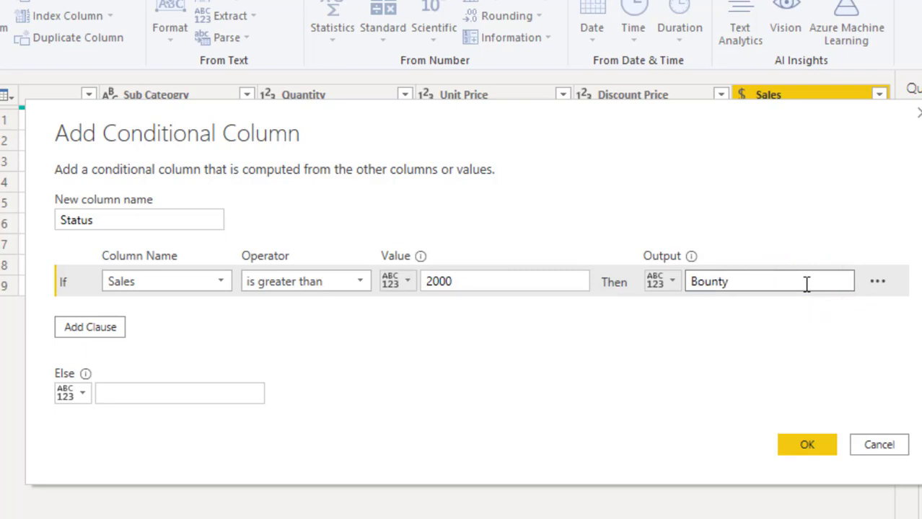
# Add an Else If clause that outputs Penalty when Sales is less than 800
pyautogui.click(102, 326)
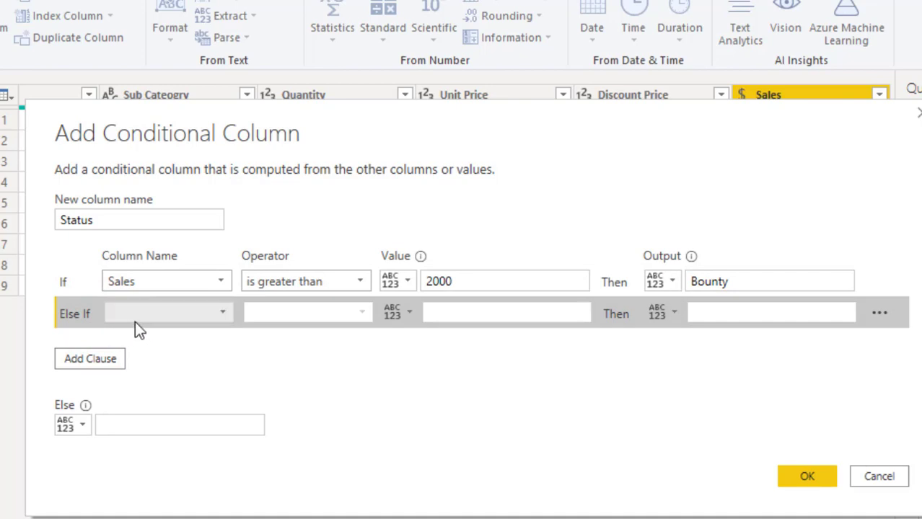
pyautogui.click(169, 314)
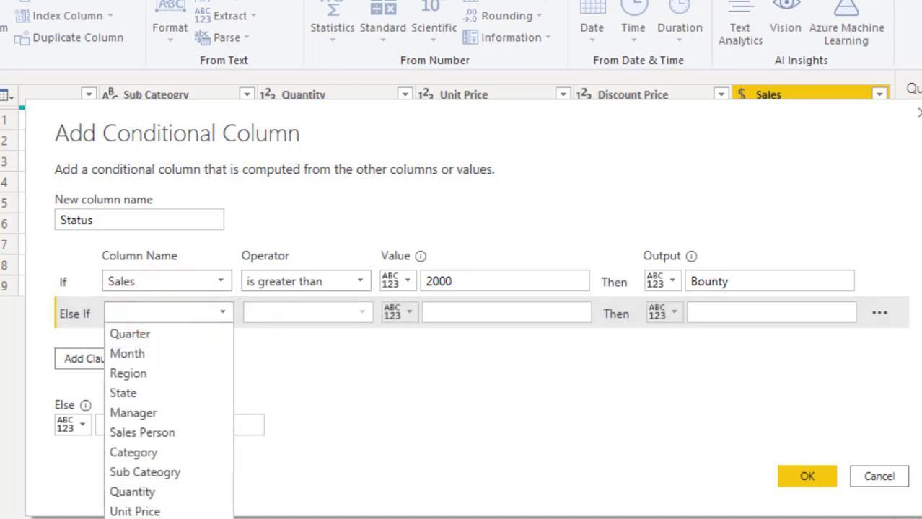
pyautogui.click(166, 516)
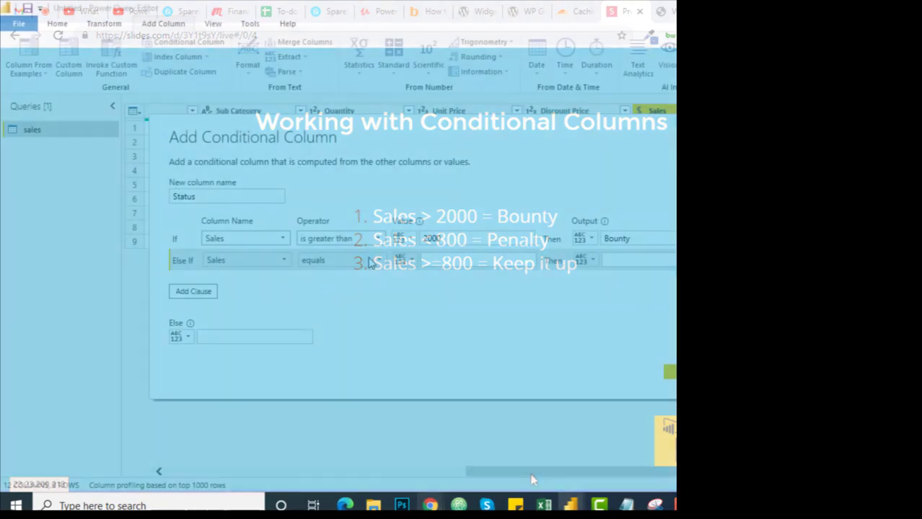
pyautogui.click(307, 296)
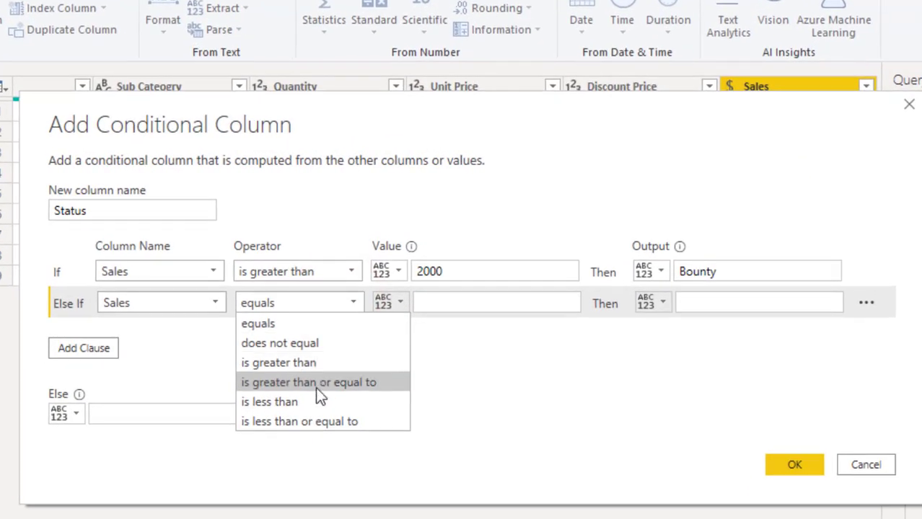
pyautogui.click(324, 380)
pyautogui.click(465, 301)
pyautogui.write('800')
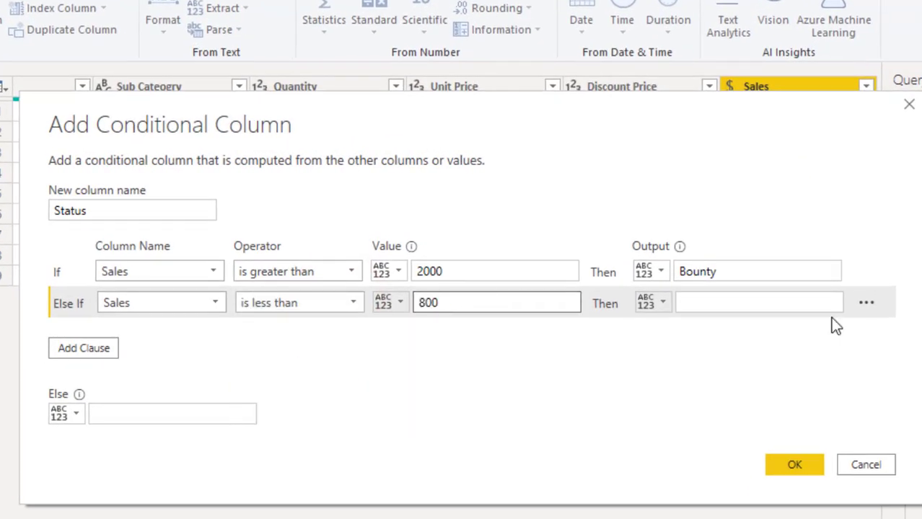
pyautogui.click(775, 303)
pyautogui.write('Penal')
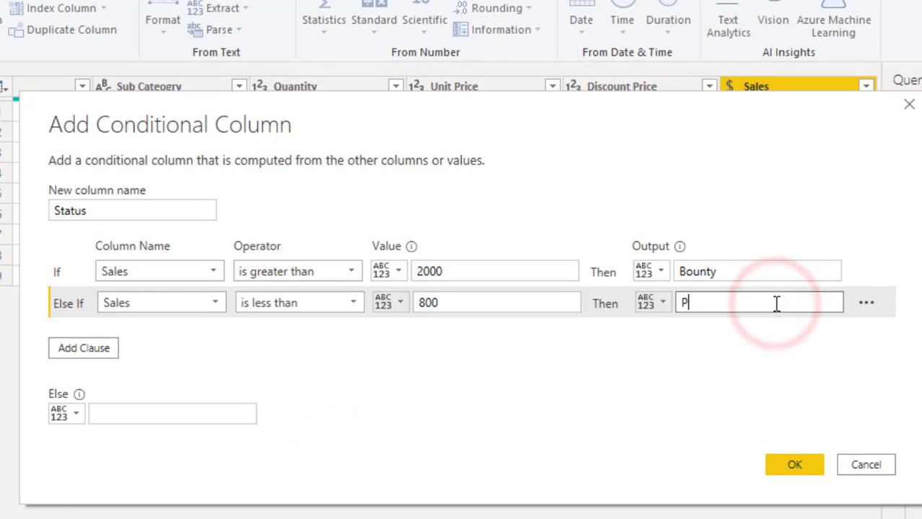
pyautogui.write('ty')
# Add an Else If clause that outputs Keep it up when Sales is greater than or equal to 800, and create the column
pyautogui.click(86, 347)
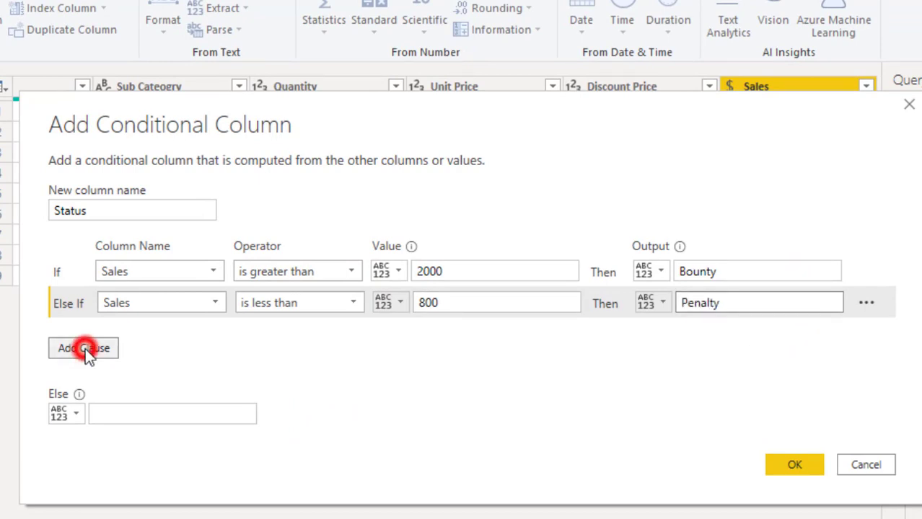
pyautogui.click(144, 332)
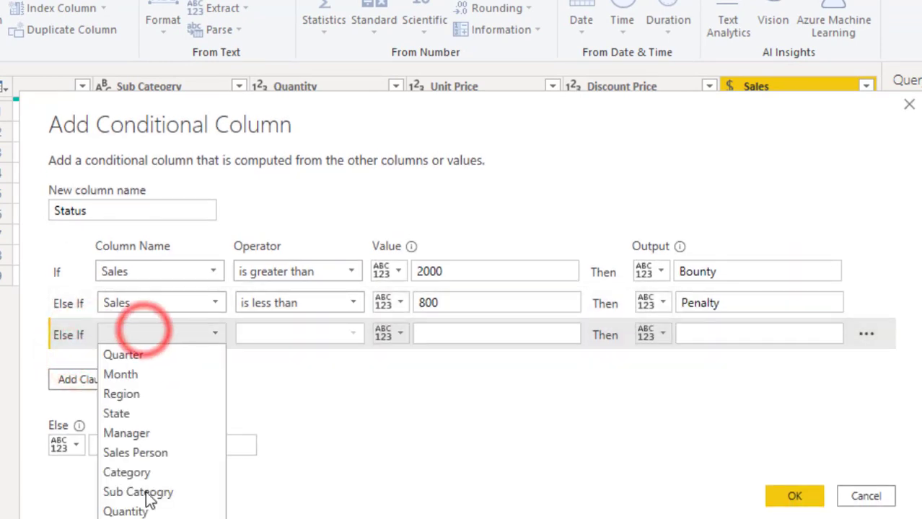
pyautogui.click(148, 516)
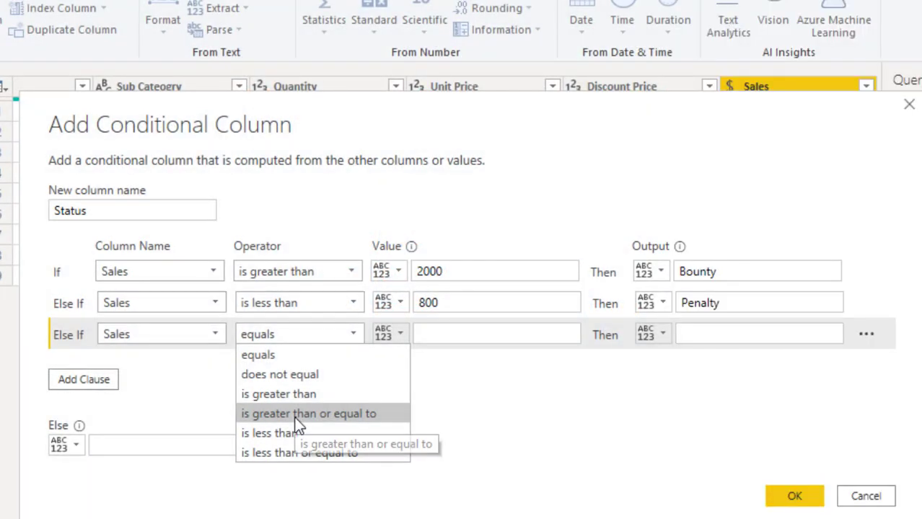
pyautogui.click(294, 415)
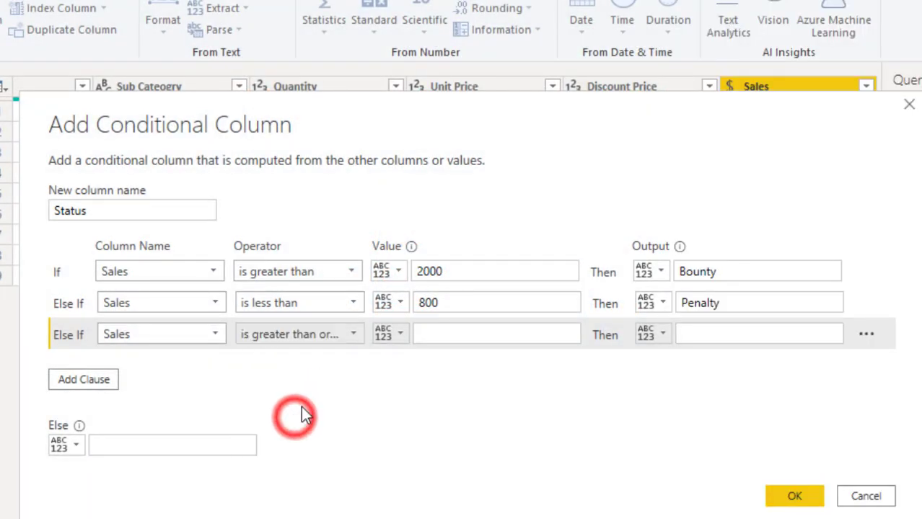
pyautogui.click(423, 333)
pyautogui.write('800')
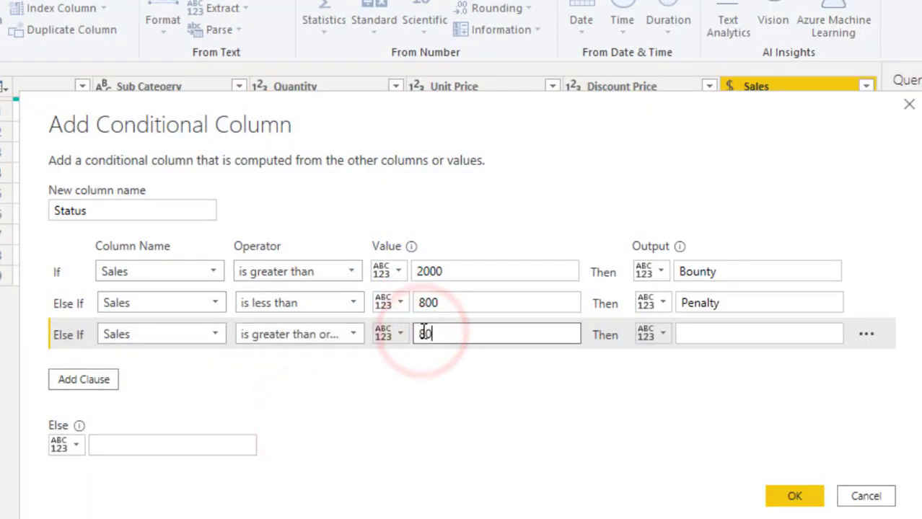
pyautogui.click(767, 335)
pyautogui.write('Keep it up')
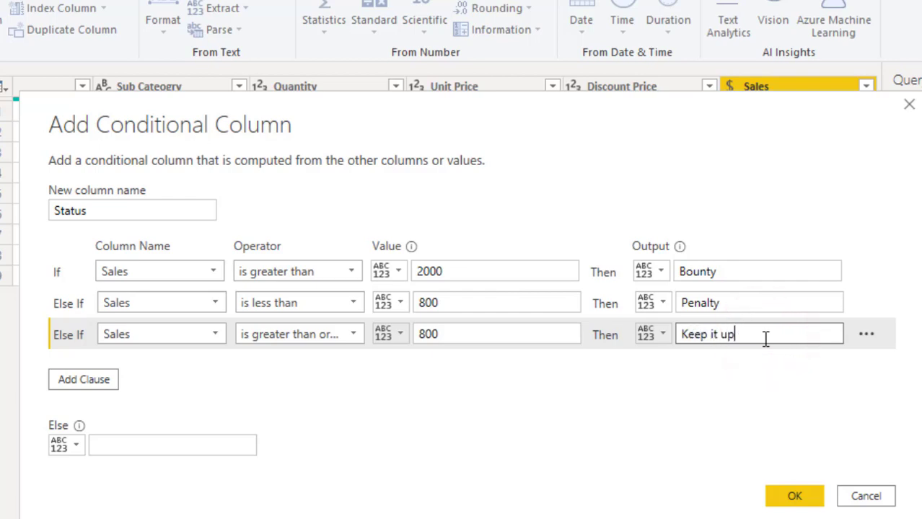
pyautogui.click(798, 502)
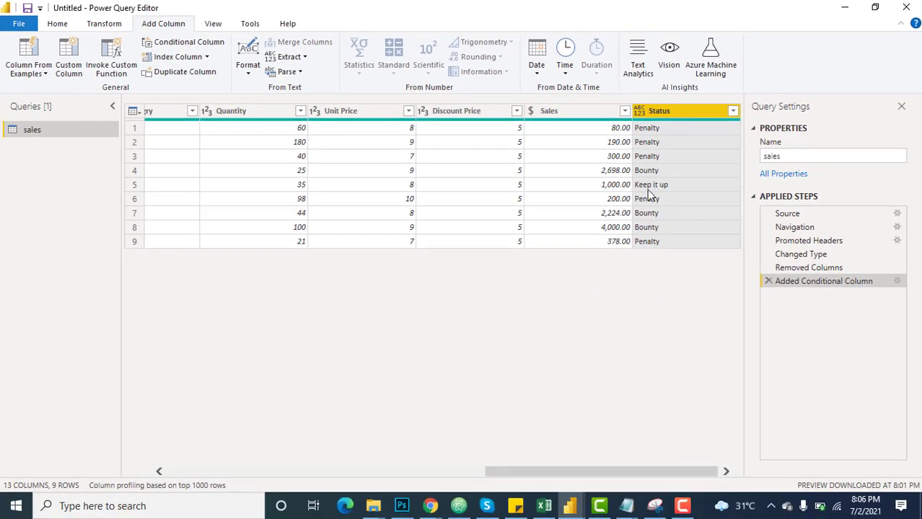
# Apply the sales query changes and close the Power Query Editor to return to the report
pyautogui.moveTo(597, 473); pyautogui.dragTo(160, 454)
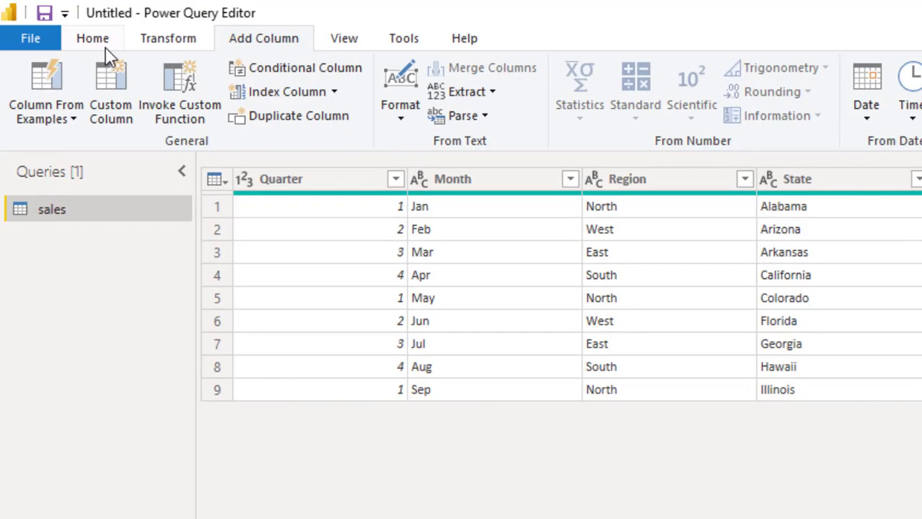
pyautogui.click(64, 24)
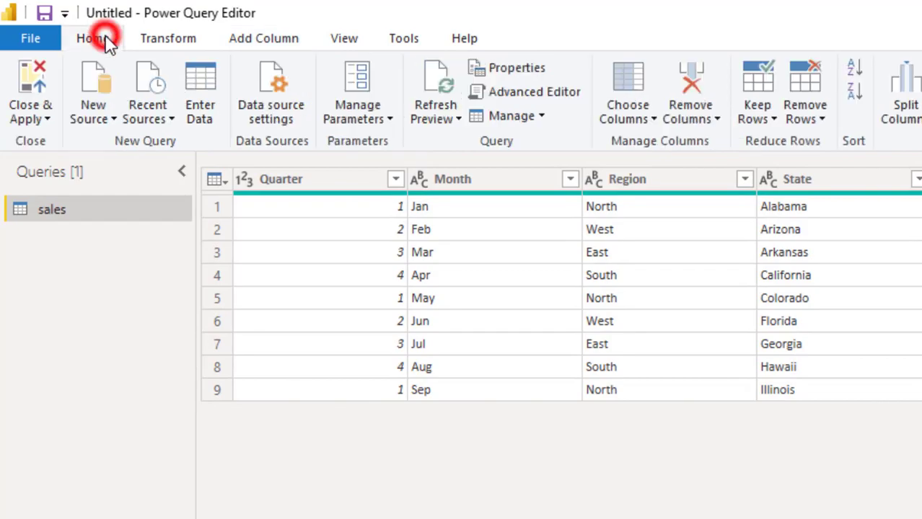
pyautogui.click(34, 78)
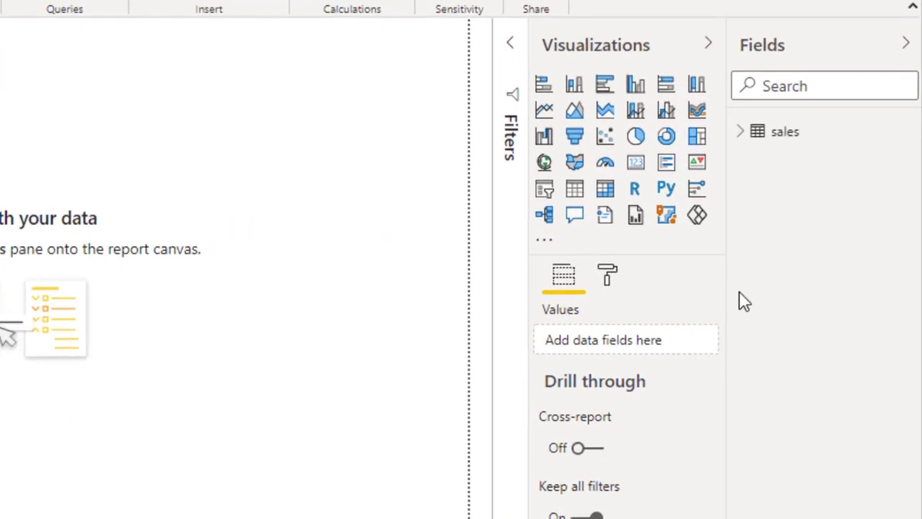
# Add a slightly enlarged slicer to the report page and assign it the Status field from the sales table
pyautogui.click(740, 134)
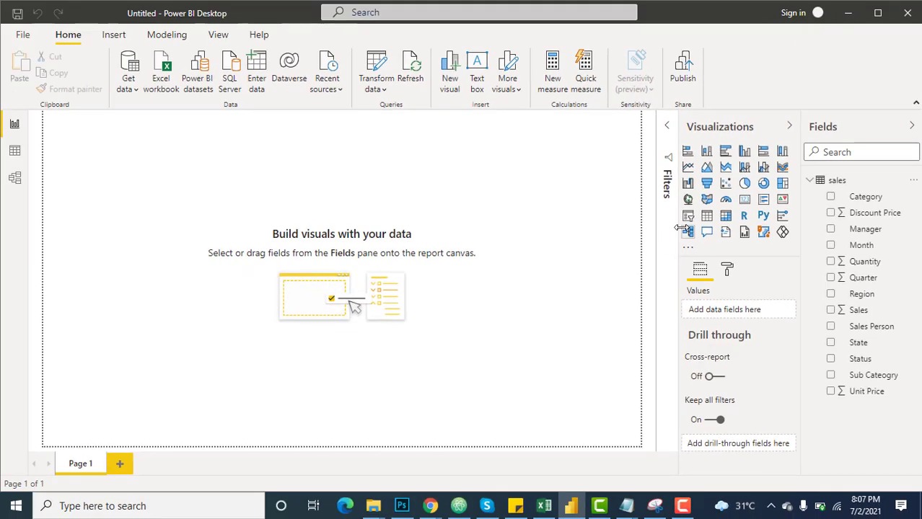
pyautogui.click(689, 218)
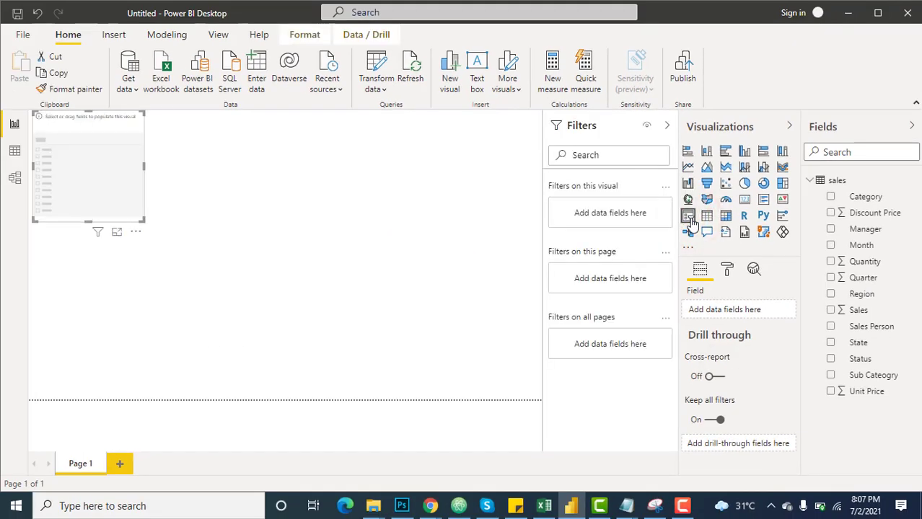
pyautogui.moveTo(141, 222); pyautogui.dragTo(165, 239)
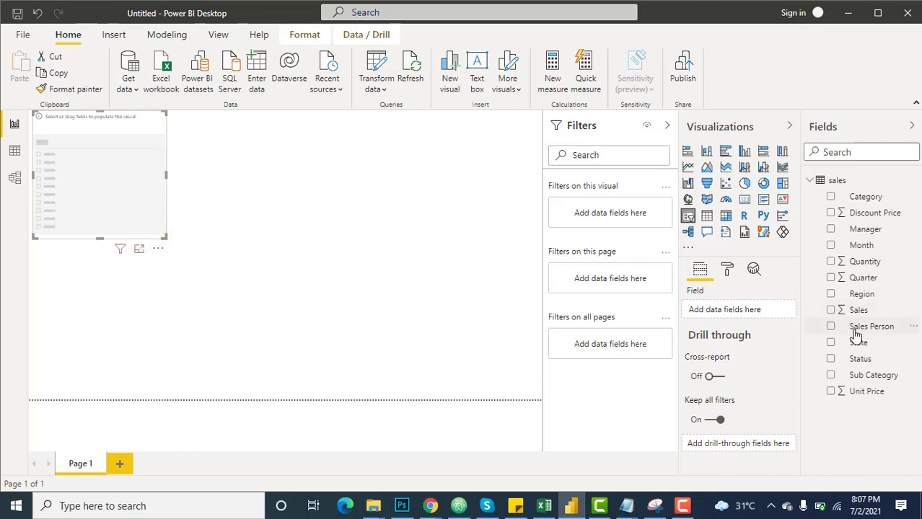
pyautogui.moveTo(865, 360); pyautogui.dragTo(263, 229)
pyautogui.moveTo(263, 229); pyautogui.dragTo(107, 179)
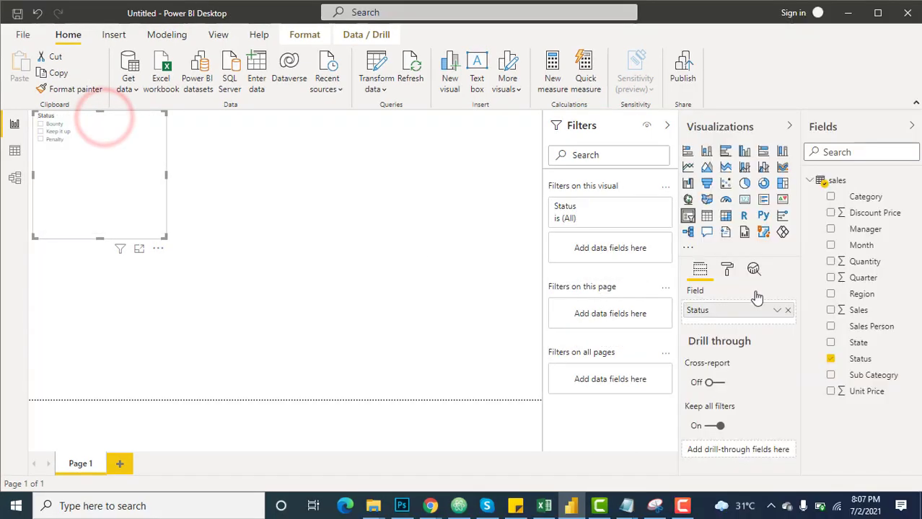
# Set the text size of the Status slicer's items to 18 pt
pyautogui.click(727, 269)
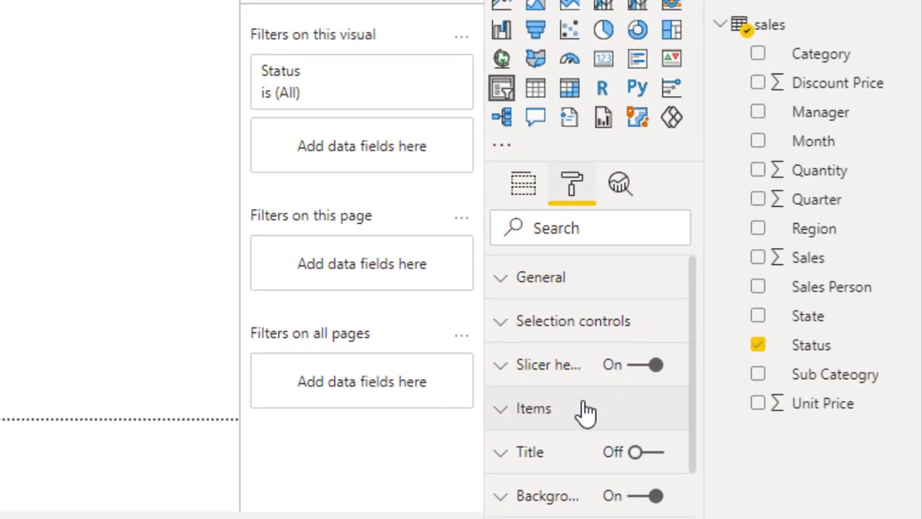
pyautogui.click(735, 394)
pyautogui.scroll(-4, 567, 411)
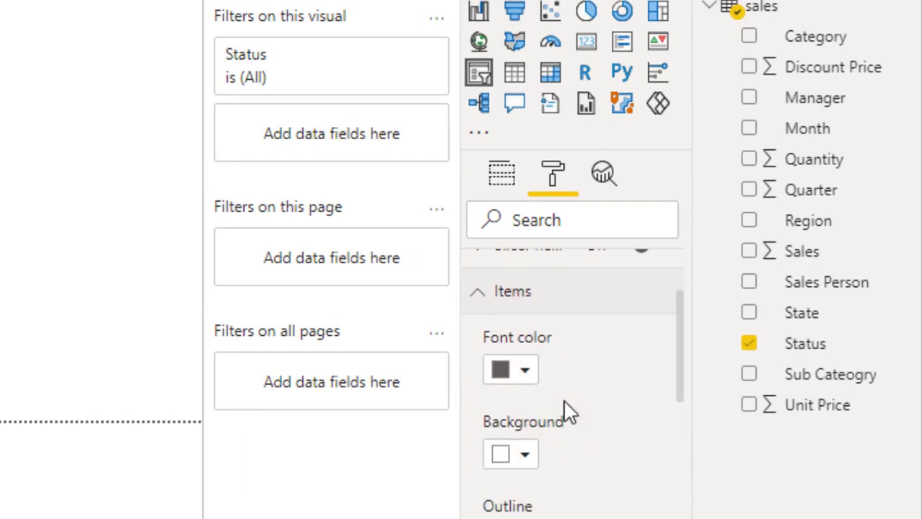
pyautogui.scroll(-1, 567, 411)
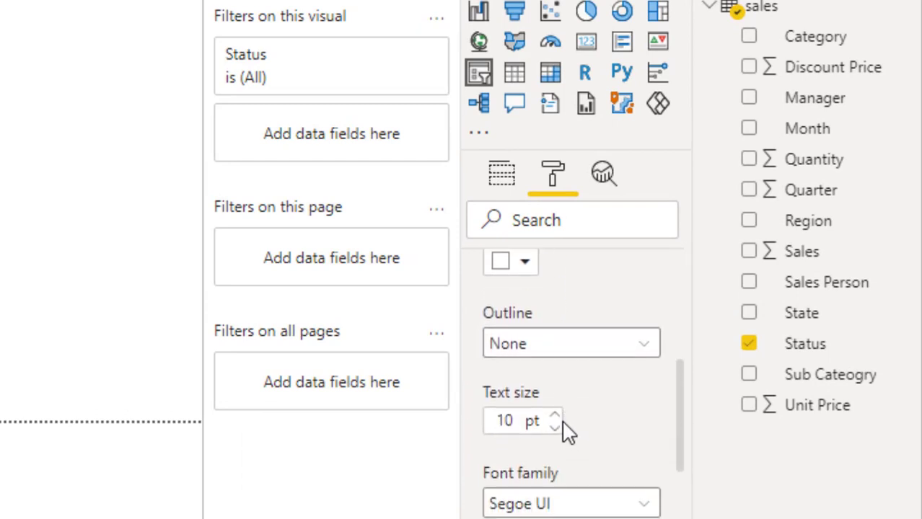
pyautogui.click(554, 415)
pyautogui.click(554, 415)
pyautogui.click(555, 415)
pyautogui.click(557, 416)
pyautogui.click(557, 417)
pyautogui.click(557, 417)
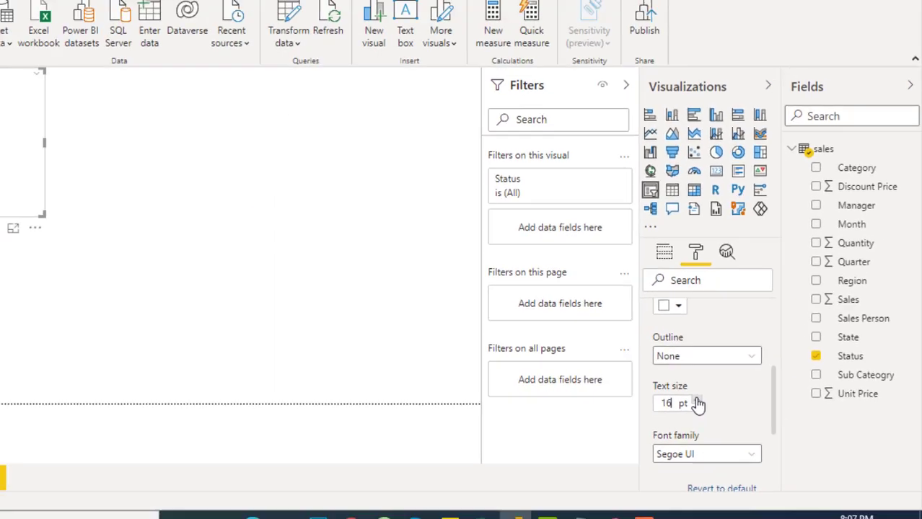
pyautogui.click(697, 402)
pyautogui.click(698, 401)
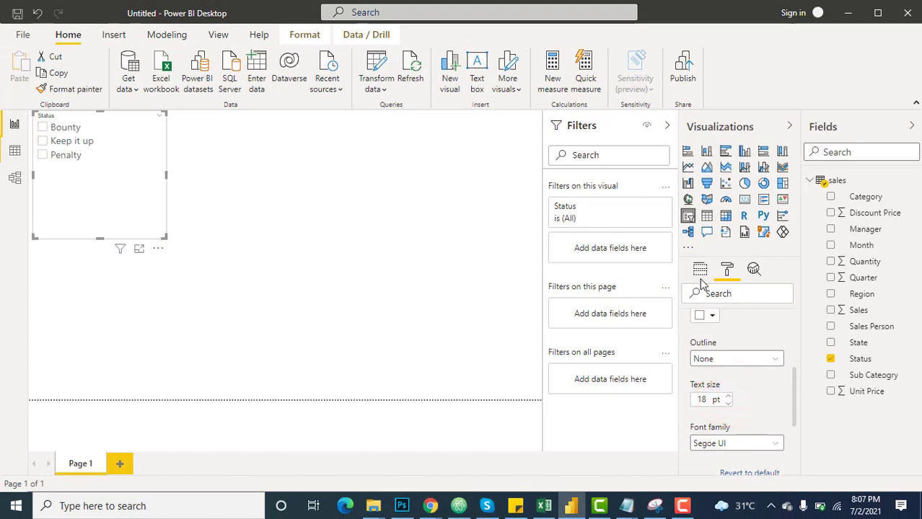
# Insert a pie chart beside the Status slicer with Sales Person as legend and Sales as values
pyautogui.click(338, 219)
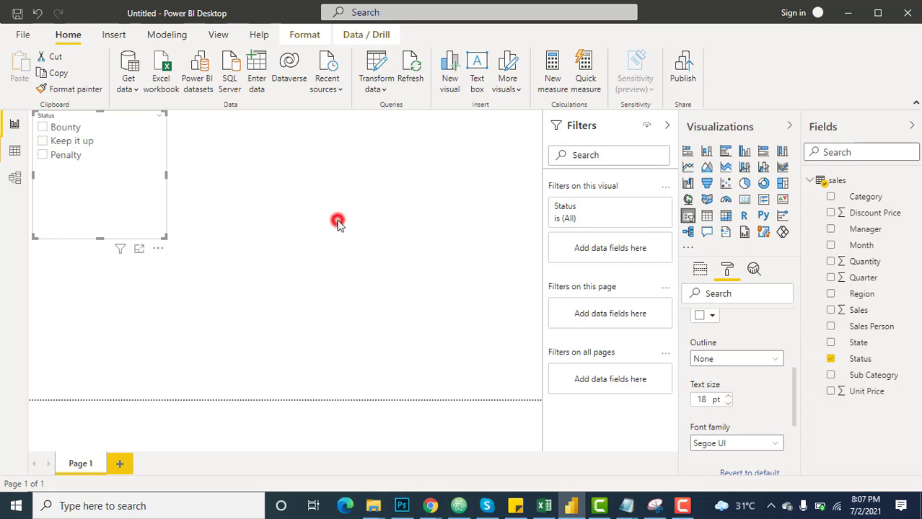
pyautogui.click(745, 184)
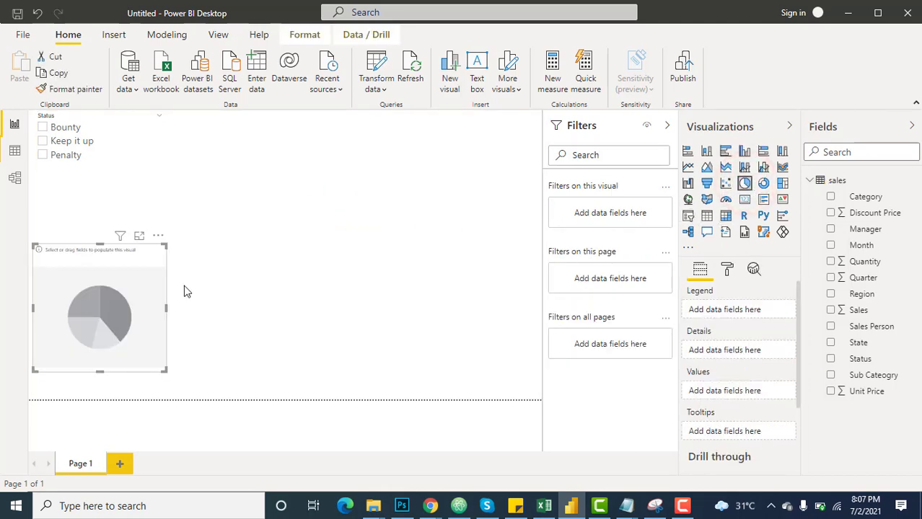
pyautogui.moveTo(82, 301); pyautogui.dragTo(287, 190)
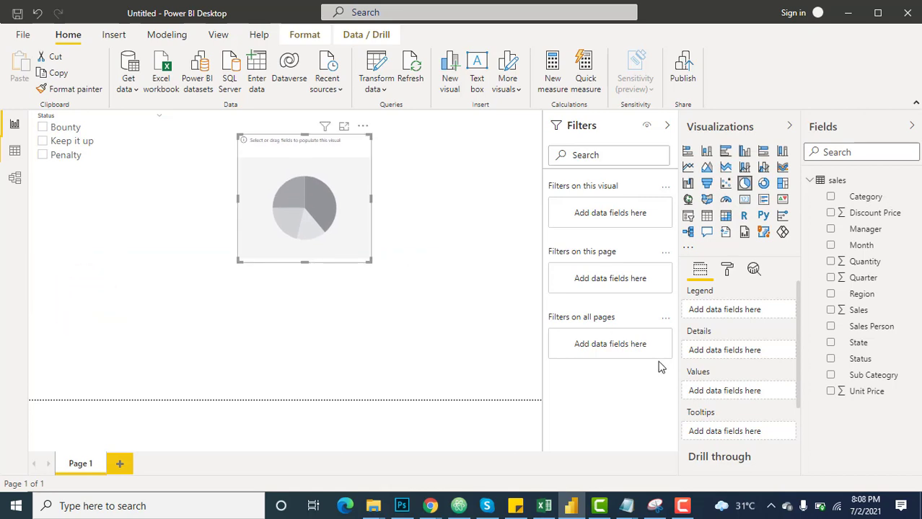
pyautogui.moveTo(870, 326); pyautogui.dragTo(329, 216)
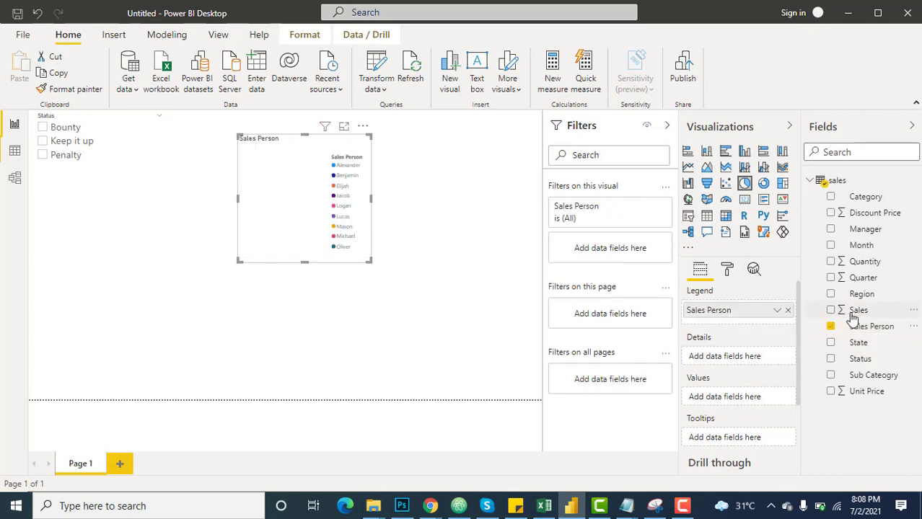
pyautogui.moveTo(858, 310); pyautogui.dragTo(305, 214)
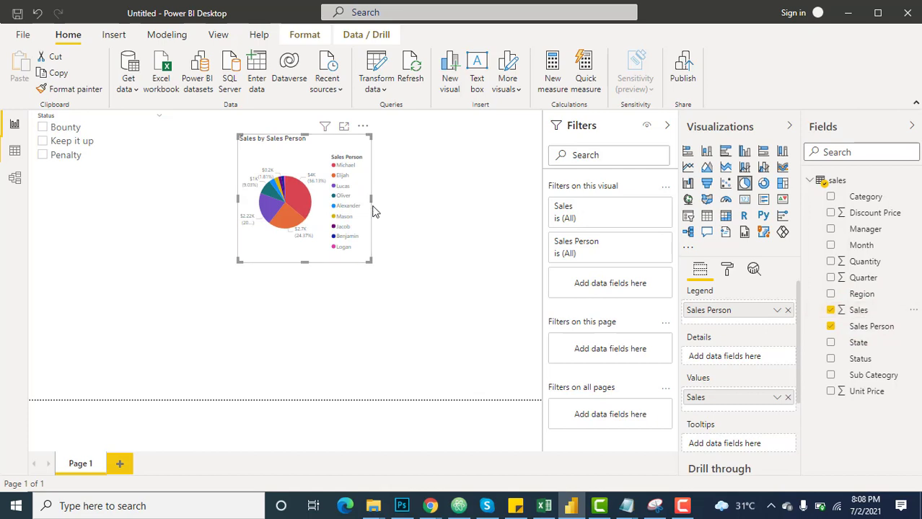
# Enlarge the pie chart and increase the text size of its detail labels
pyautogui.moveTo(370, 261); pyautogui.dragTo(514, 334)
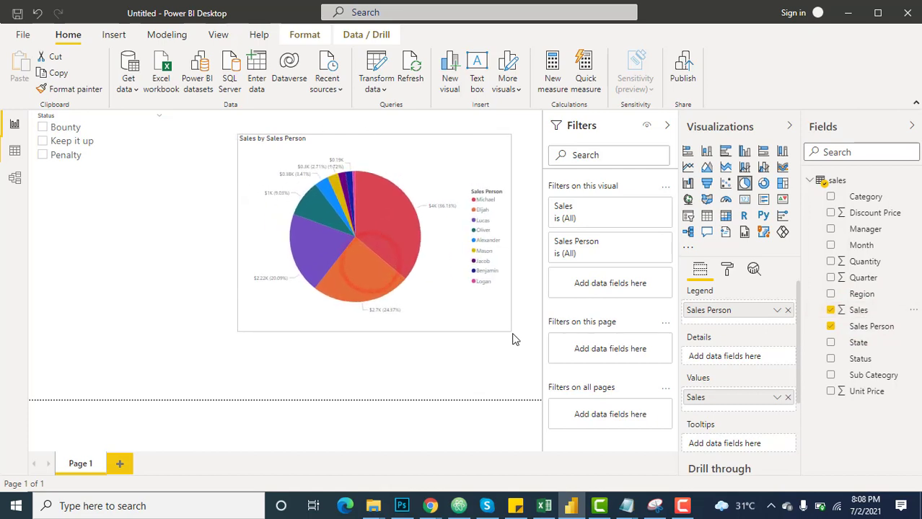
pyautogui.click(433, 145)
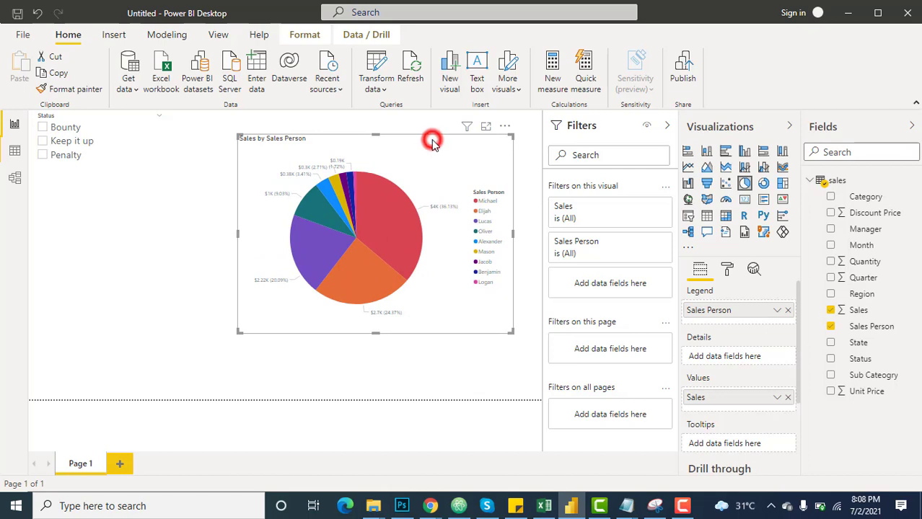
pyautogui.click(727, 271)
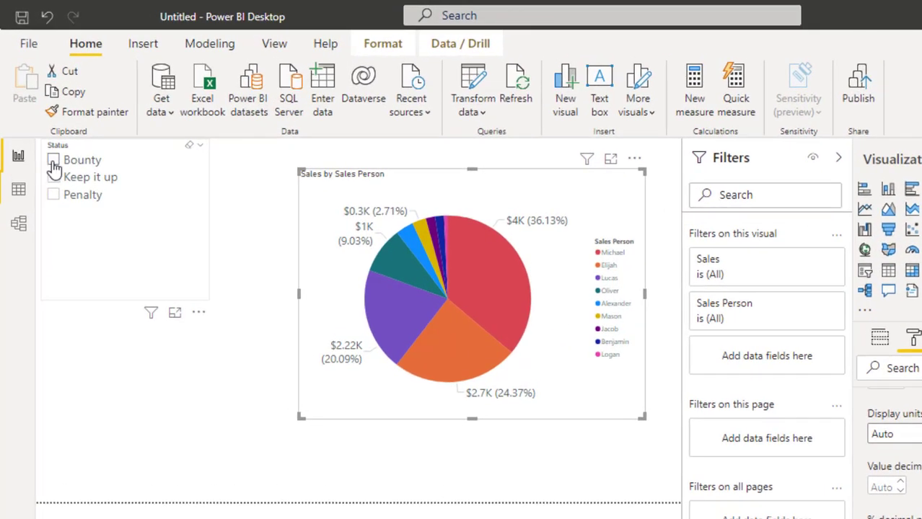
# Filter the report to Bounty with the Status slicer and inspect the sales details of each remaining pie slice
pyautogui.click(53, 164)
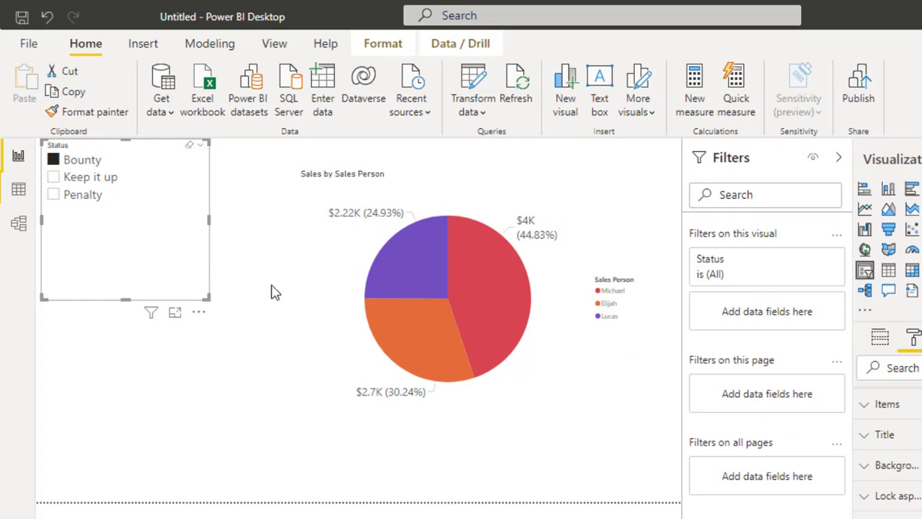
pyautogui.moveTo(419, 300)
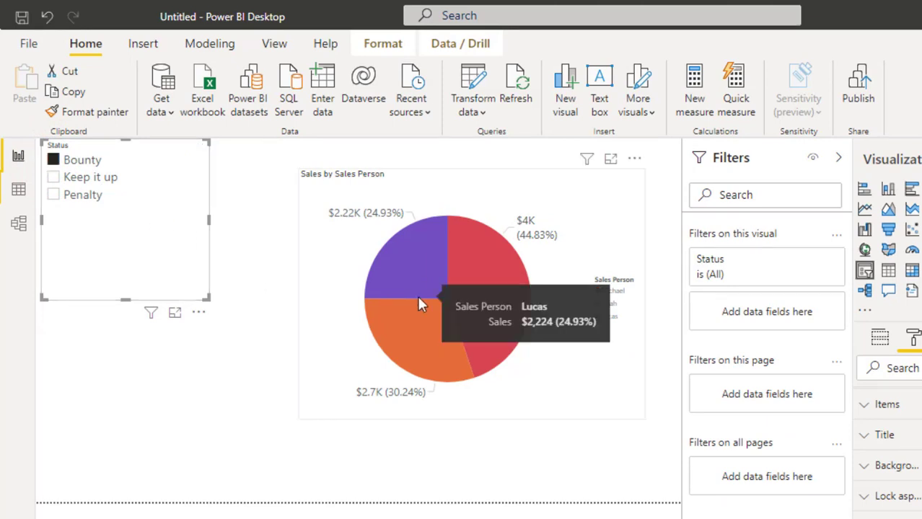
pyautogui.moveTo(463, 295)
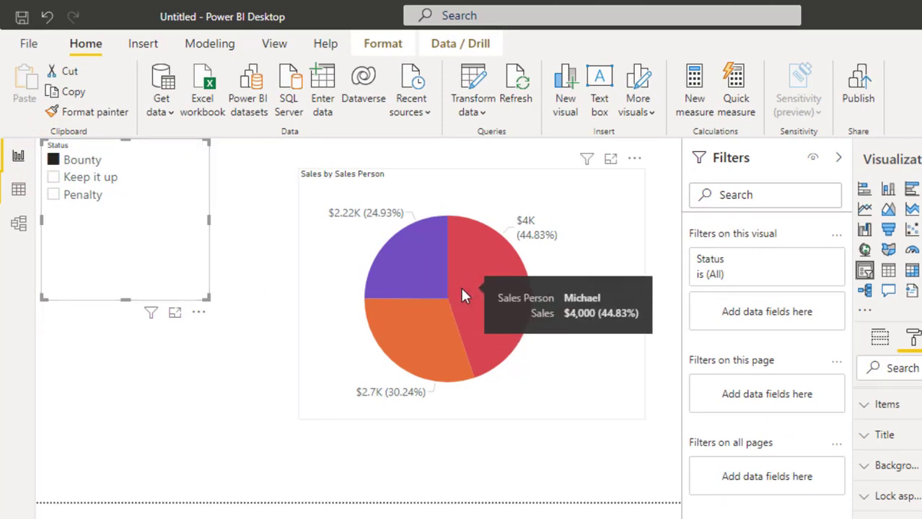
pyautogui.moveTo(425, 272)
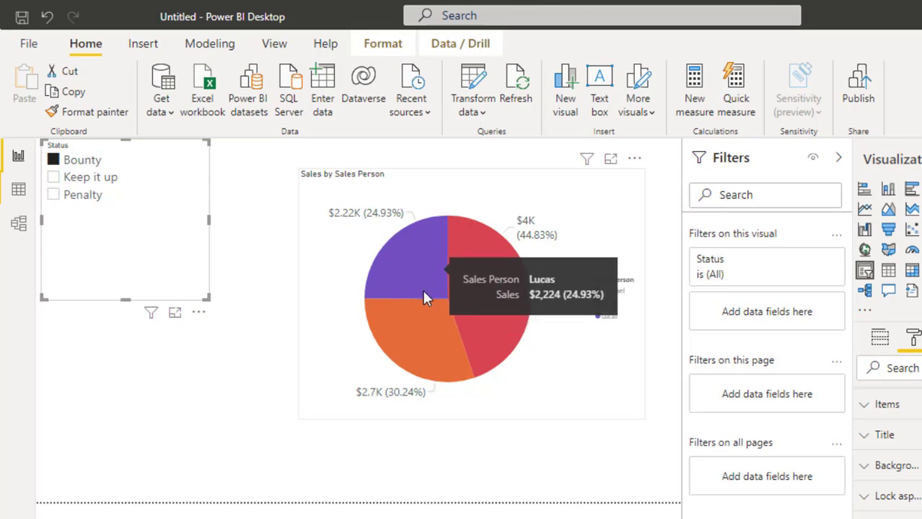
pyautogui.moveTo(424, 336)
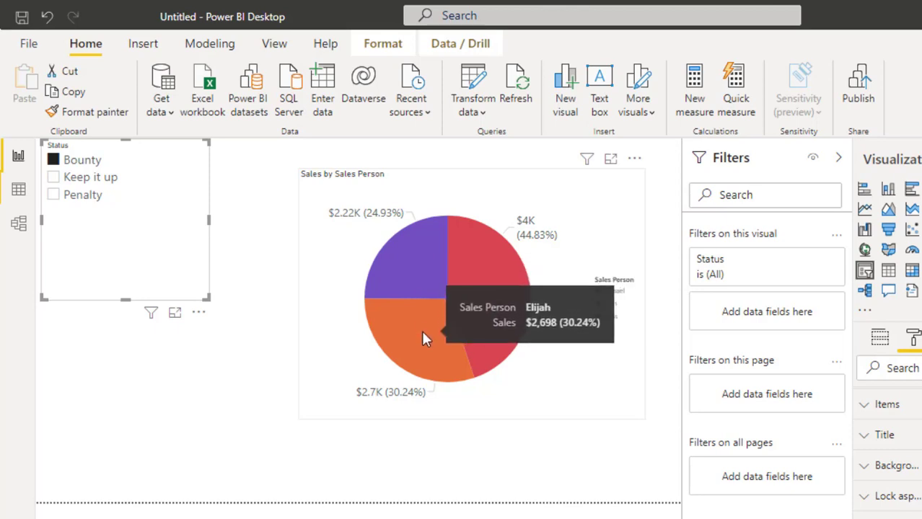
pyautogui.moveTo(510, 303)
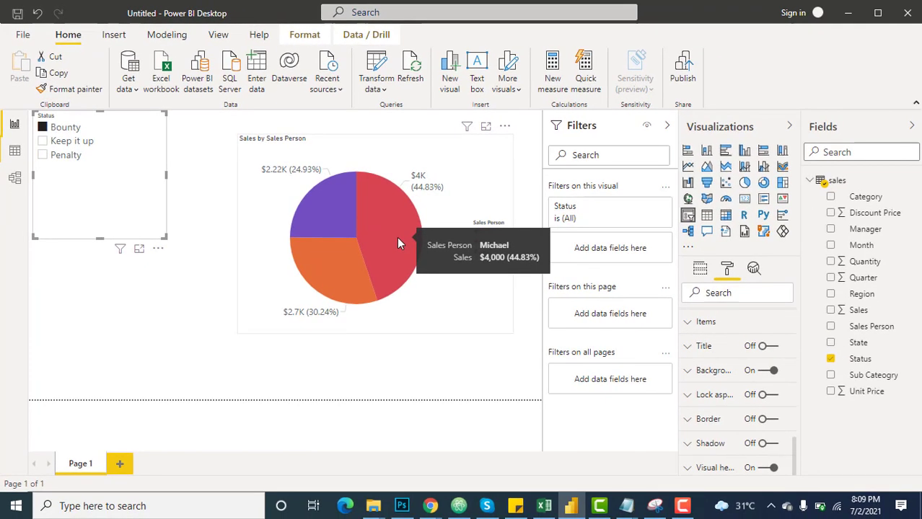
# Highlight the largest slice of the pie chart, shrink the chart to free page space, and deselect it
pyautogui.click(383, 249)
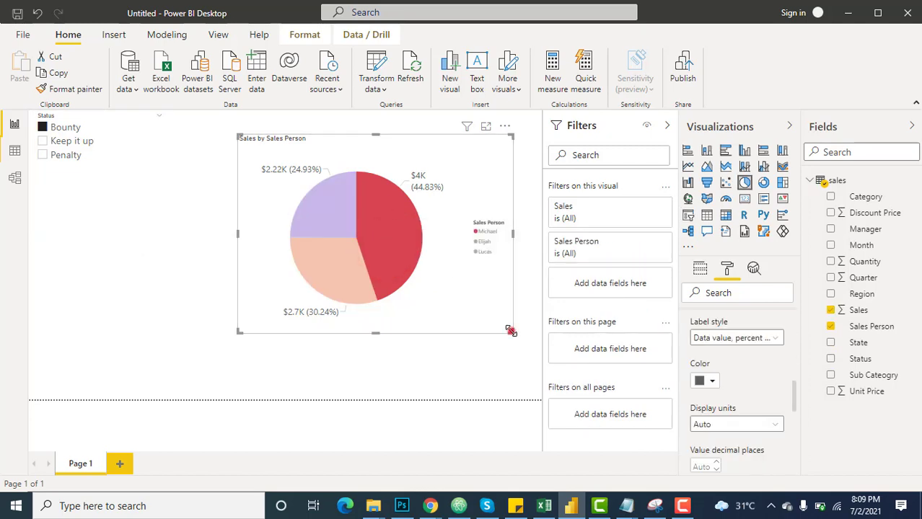
pyautogui.moveTo(510, 330); pyautogui.dragTo(473, 251)
pyautogui.click(472, 303)
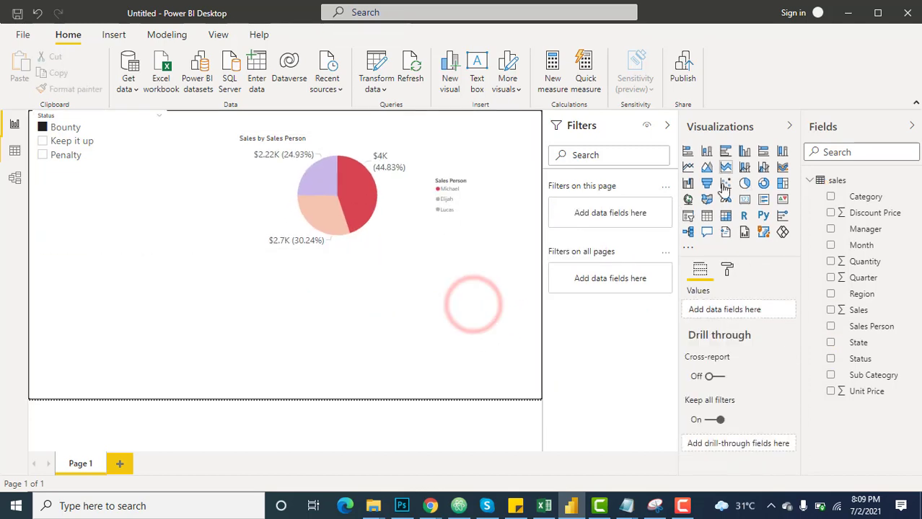
# Insert a filled map below the Status slicer with Region as legend and Sales Person as location, and widen it
pyautogui.click(706, 201)
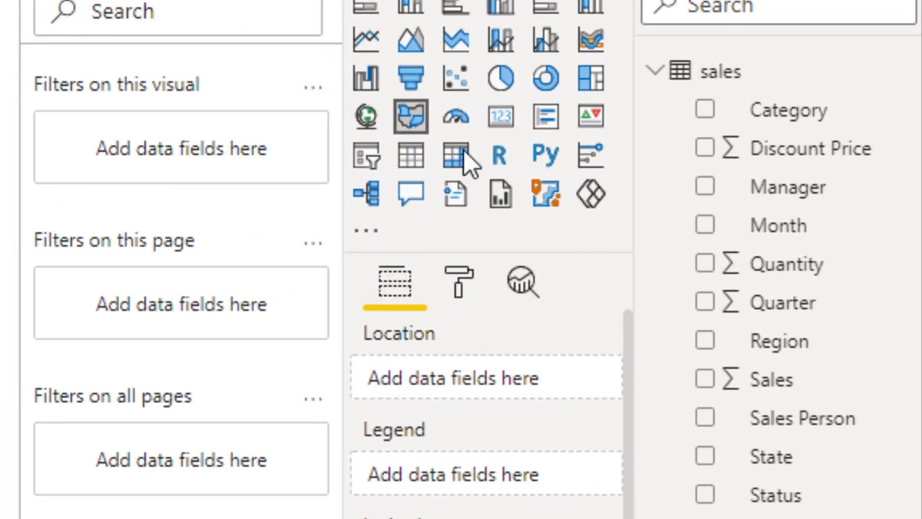
pyautogui.click(829, 336)
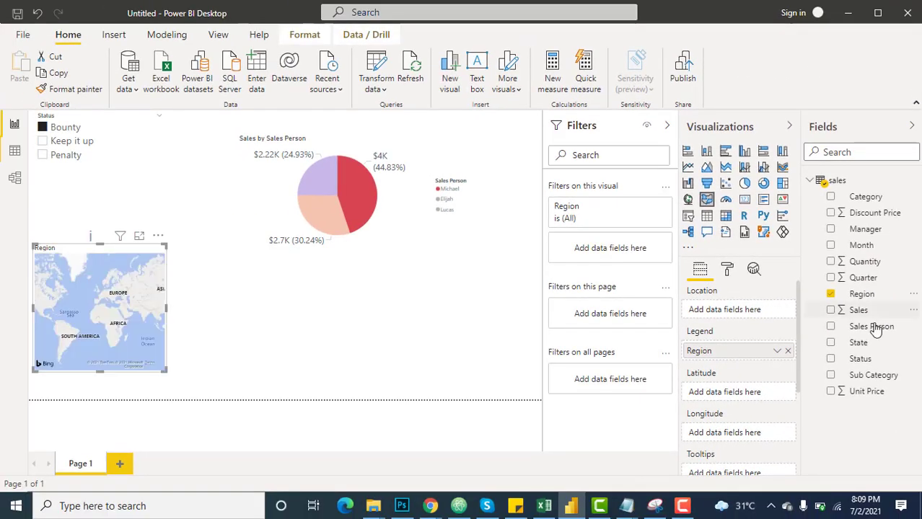
pyautogui.moveTo(875, 328); pyautogui.dragTo(120, 303)
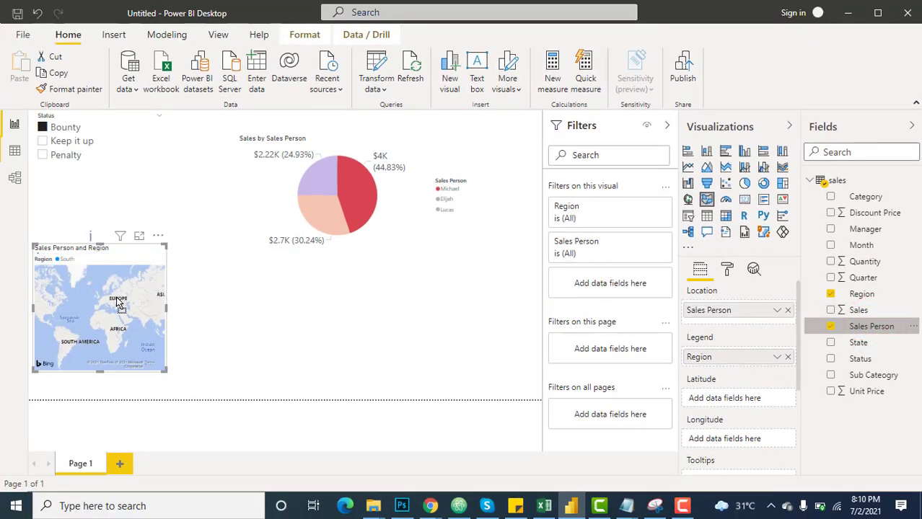
pyautogui.moveTo(166, 372); pyautogui.dragTo(257, 377)
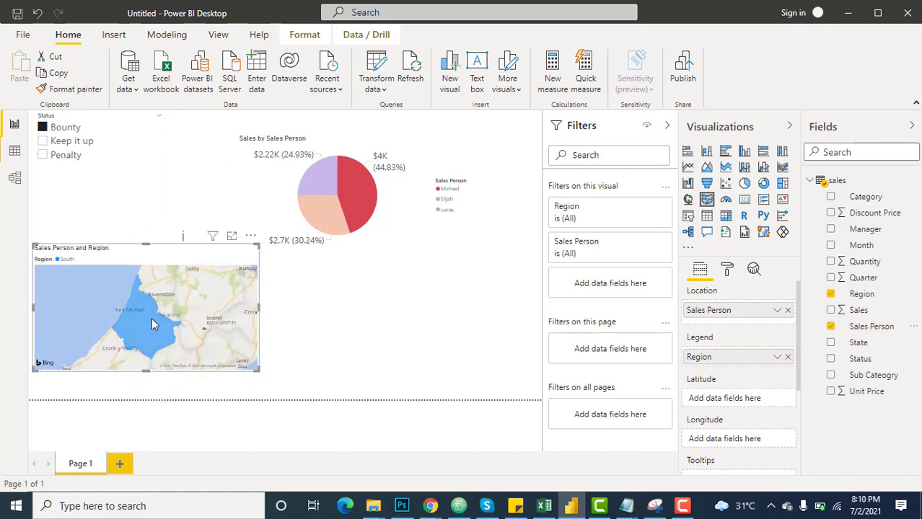
# Clear the pie slice highlight and filter the report to Keep it up with the Status slicer to inspect the pie chart's sales details
pyautogui.moveTo(151, 322)
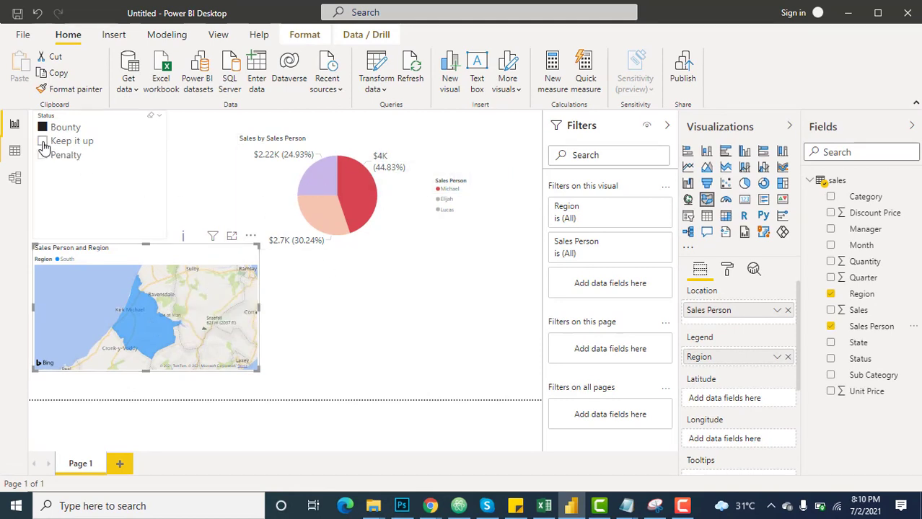
pyautogui.click(356, 182)
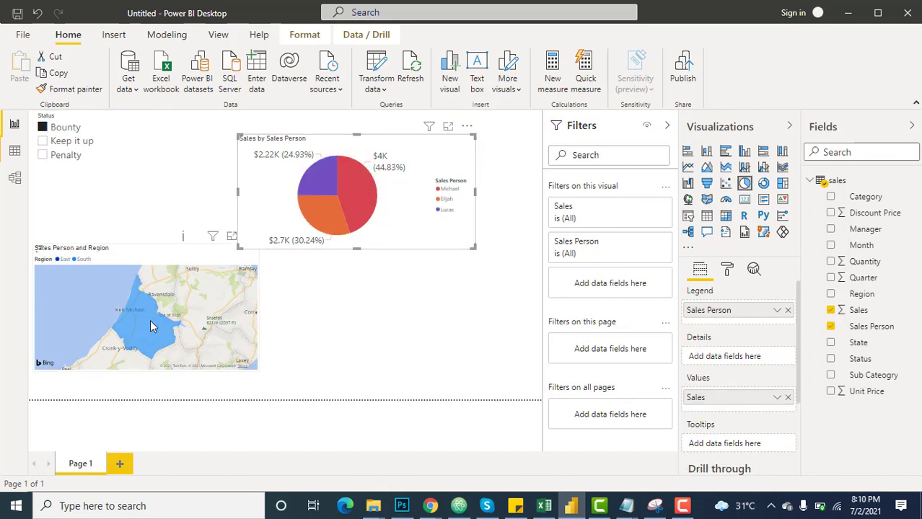
pyautogui.click(42, 142)
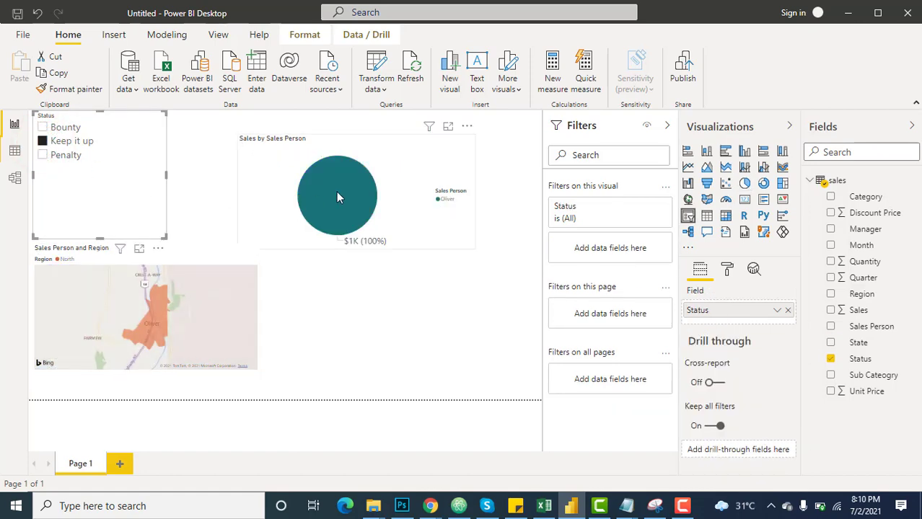
pyautogui.moveTo(341, 195)
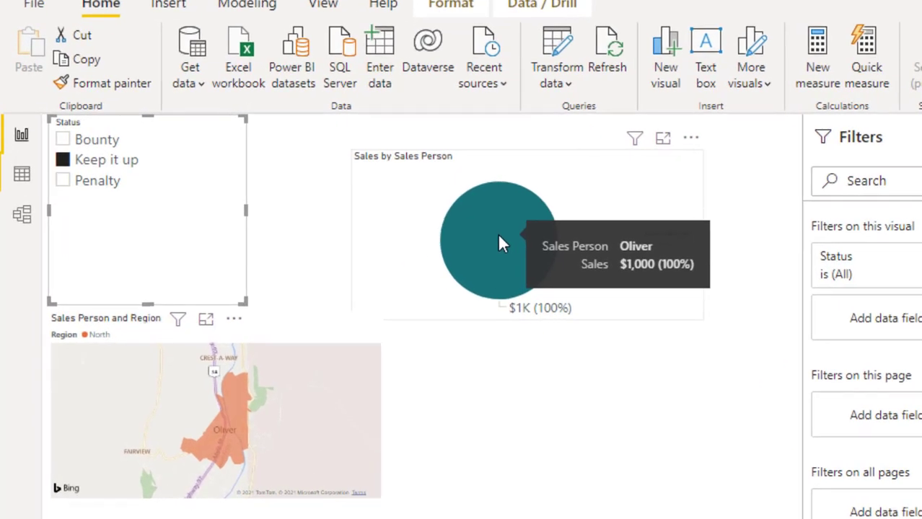
# Filter the report to Penalty with the Status slicer and examine the pie chart in focus mode before returning to the report
pyautogui.click(63, 181)
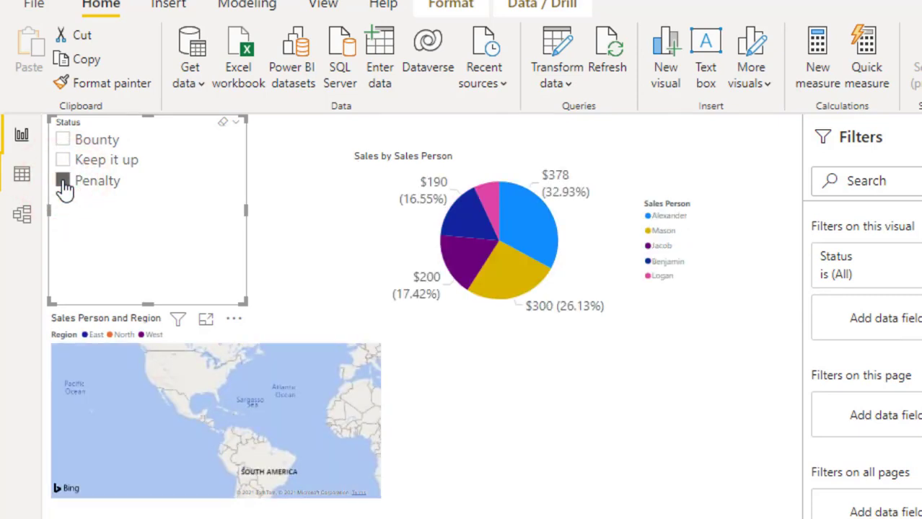
pyautogui.click(662, 138)
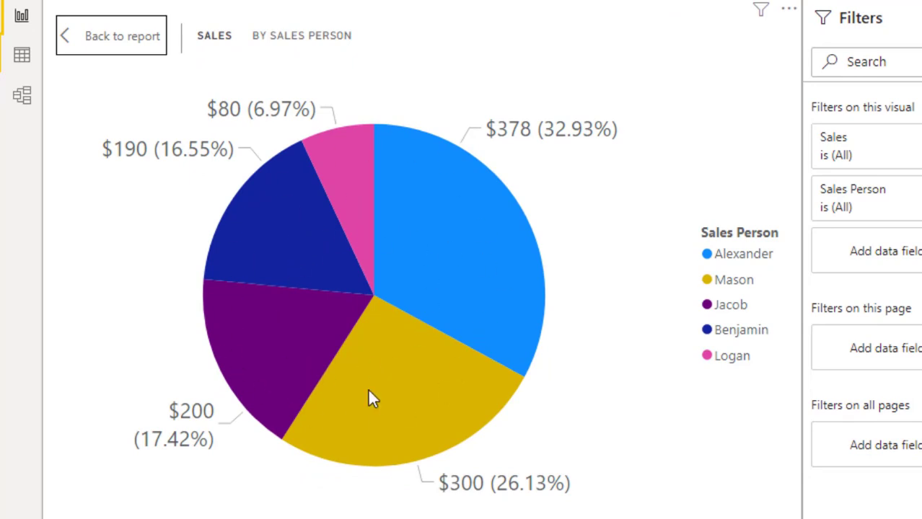
pyautogui.click(105, 39)
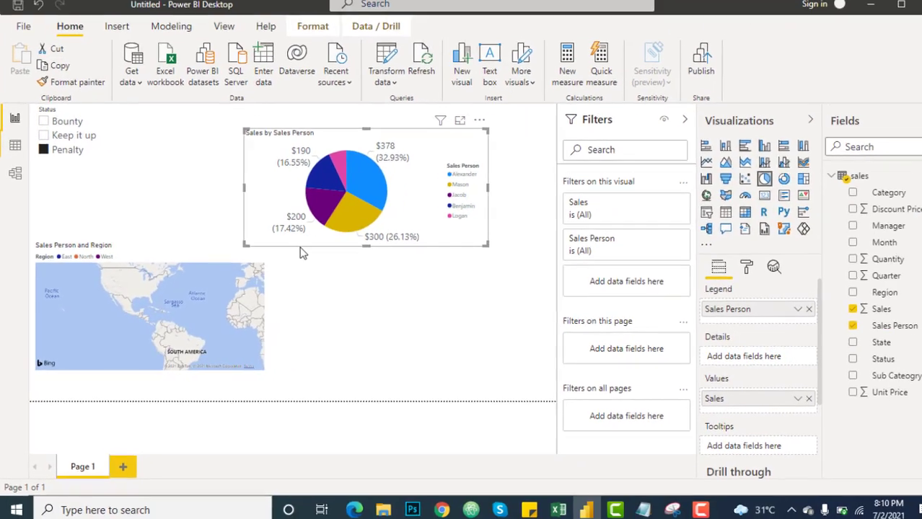